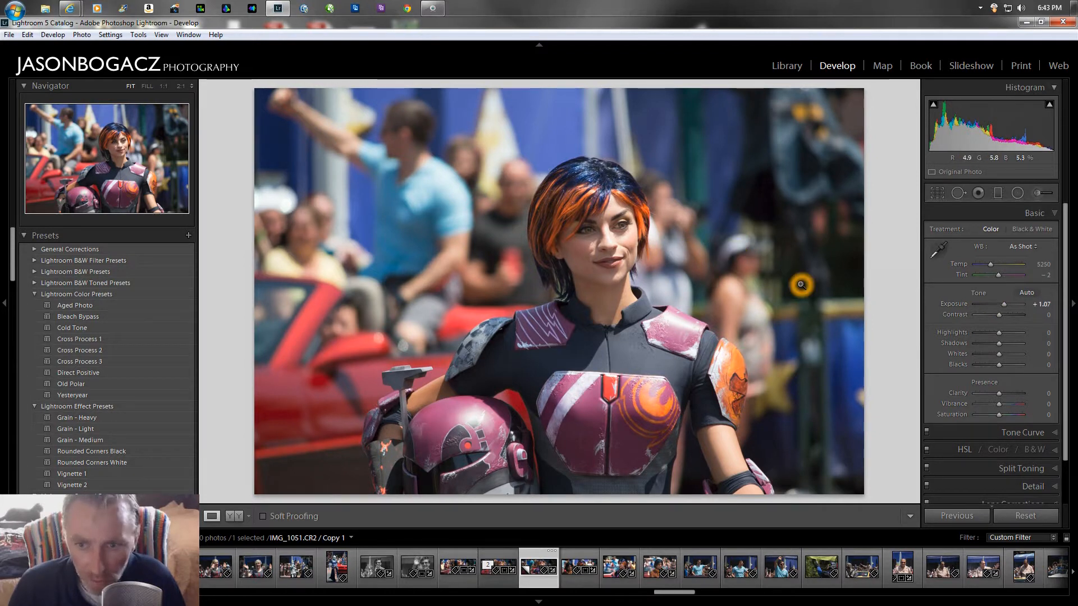
Raise the photo's Contrast to +10.
{"action": "left_click_drag", "start_coordinate": [1000, 317], "coordinate": [1001, 316]}
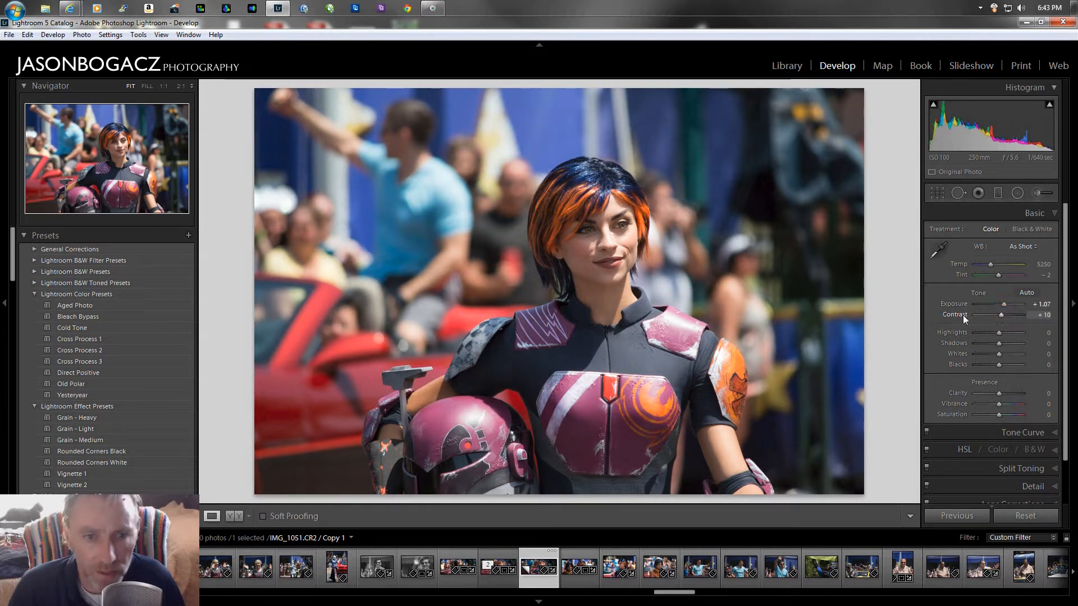
{"action": "left_click", "coordinate": [739, 292]}
{"action": "left_click", "coordinate": [897, 337]}
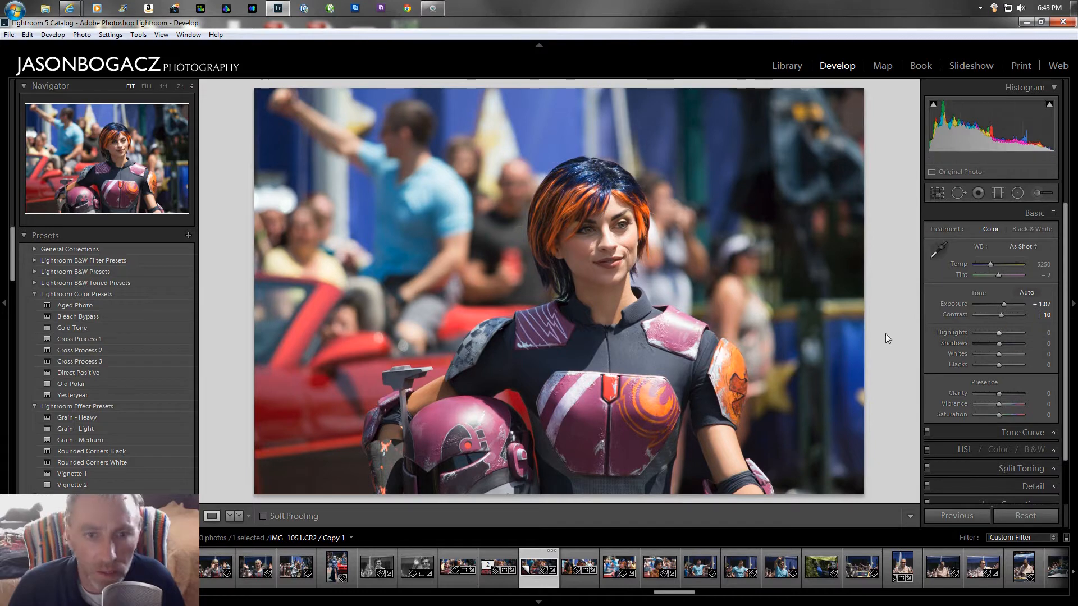
Lower the photo's Highlights to −50, checking the effect on the woman's face at 1:1.
{"action": "left_click", "coordinate": [619, 246]}
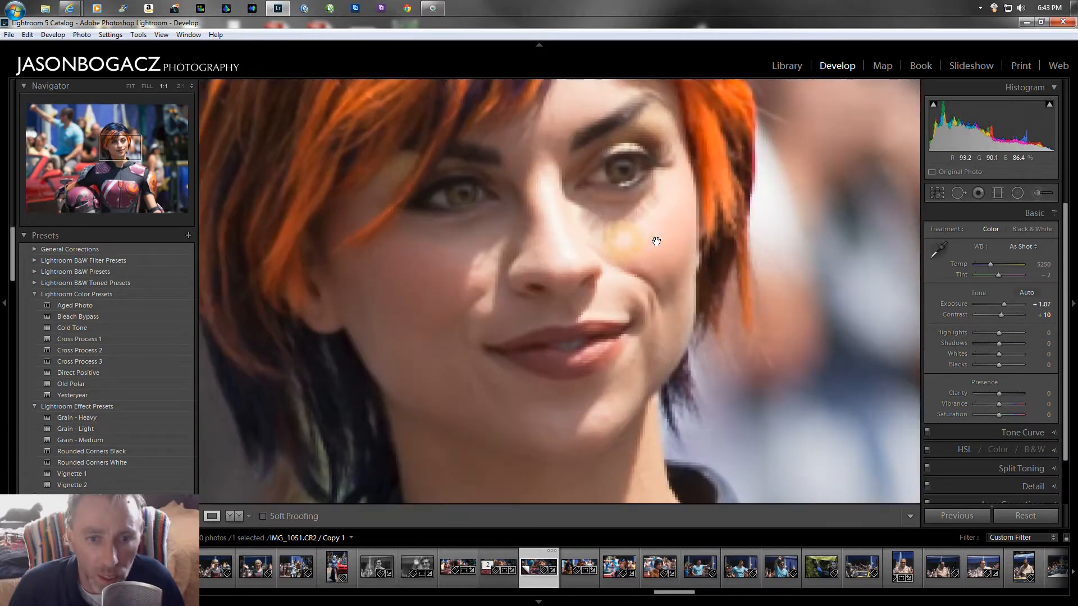
{"action": "left_click_drag", "start_coordinate": [664, 183], "coordinate": [688, 222]}
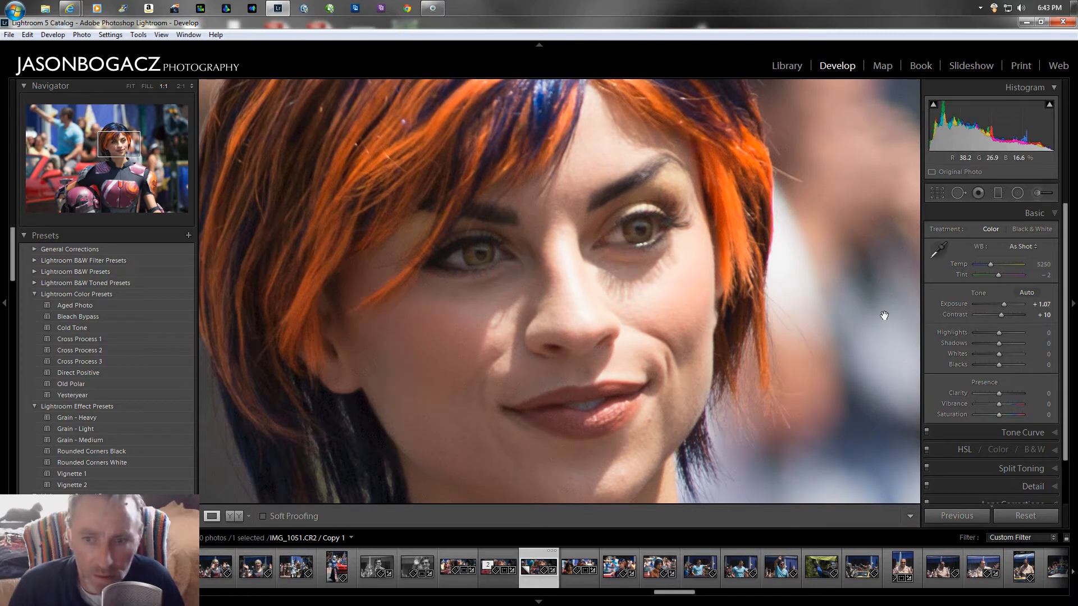
{"action": "left_click", "coordinate": [999, 335]}
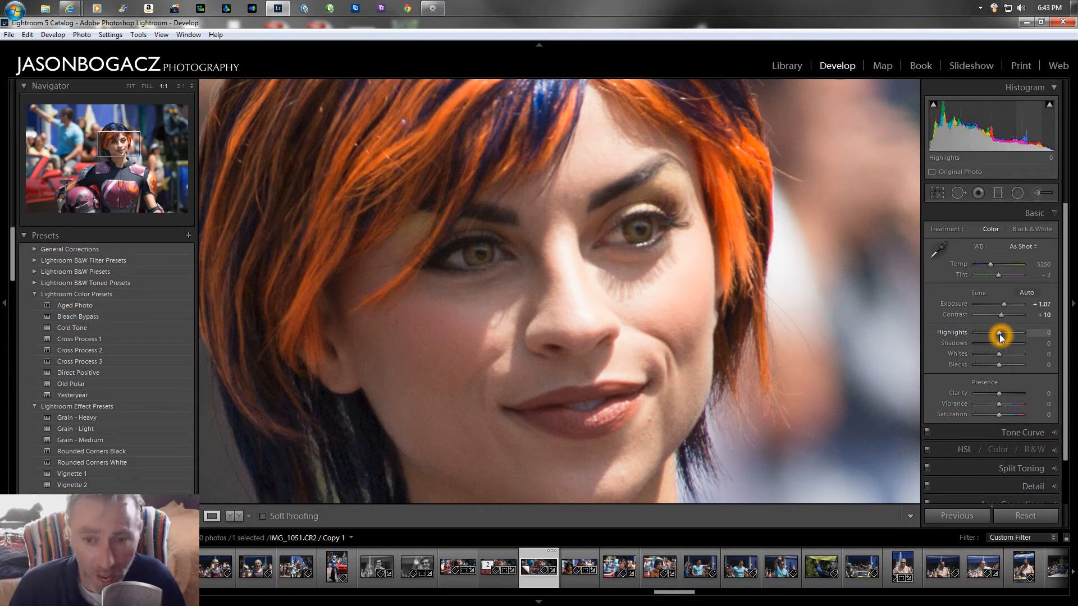
{"action": "left_click_drag", "start_coordinate": [999, 336], "coordinate": [992, 337]}
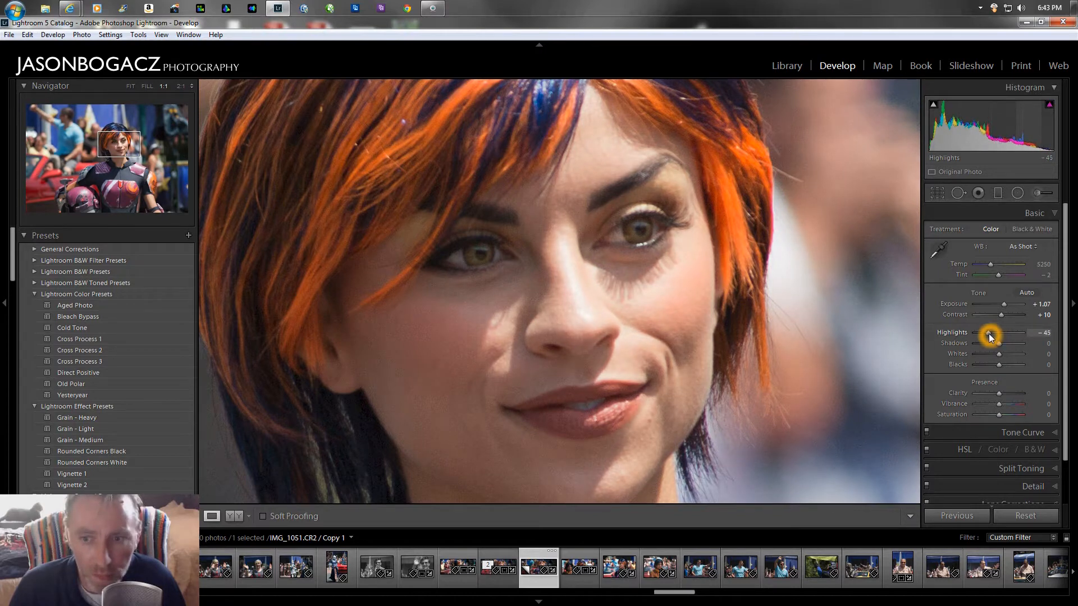
{"action": "left_click_drag", "start_coordinate": [988, 333], "coordinate": [988, 332]}
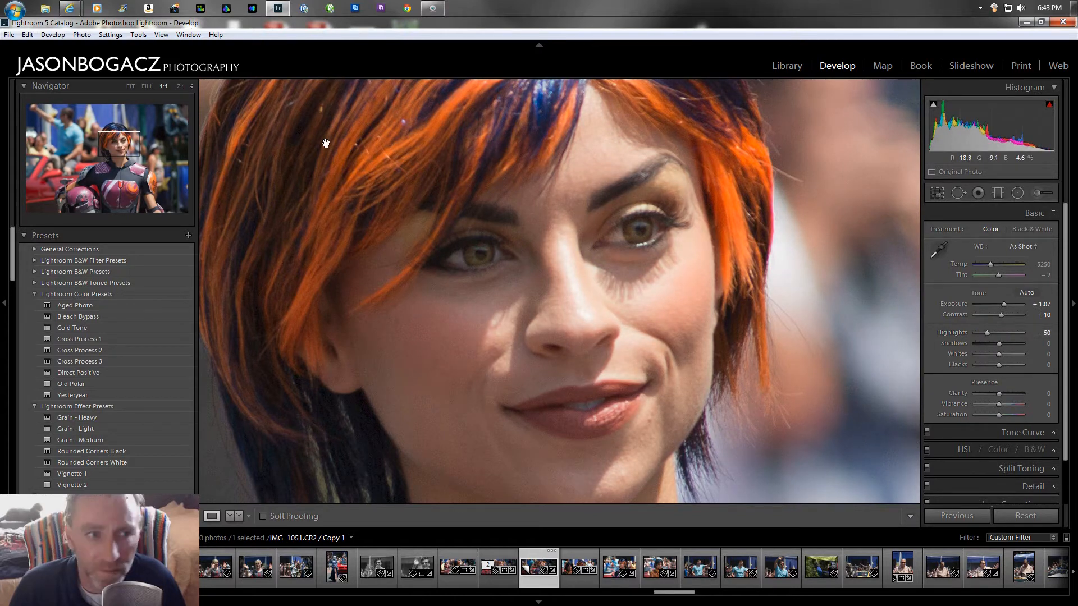
{"action": "left_click", "coordinate": [128, 85]}
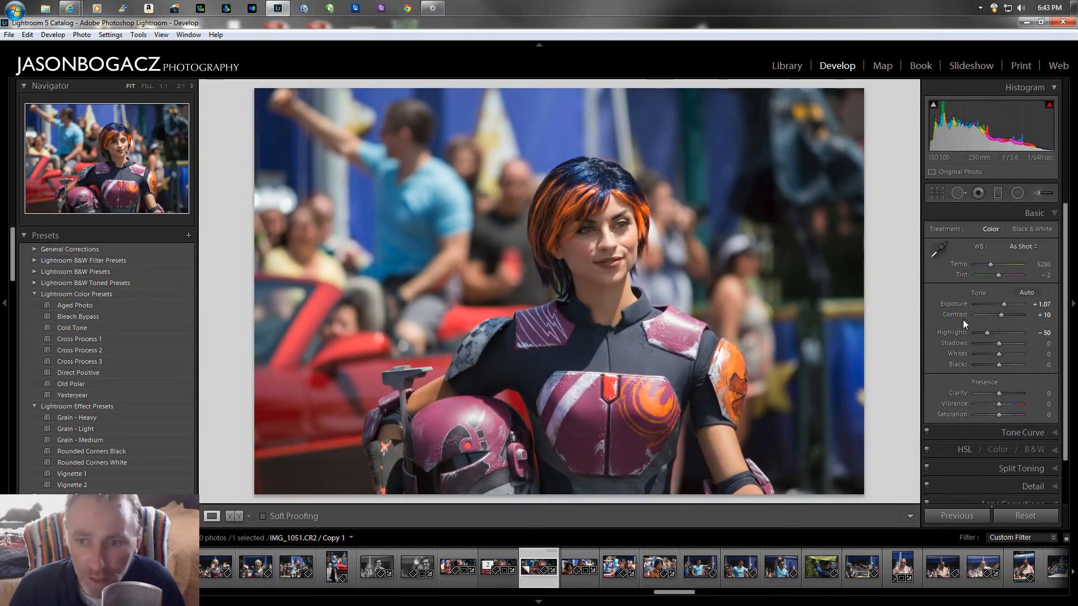
Reset the Highlights to compare the skin tones without the adjustment, and return them to −50.
{"action": "left_click", "coordinate": [957, 332]}
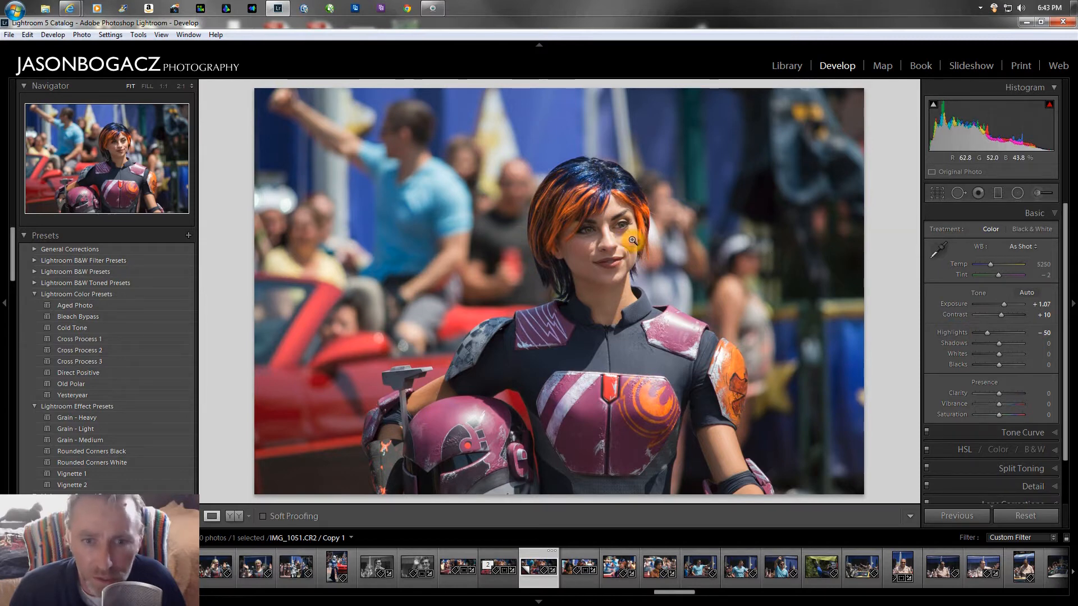
{"action": "left_click", "coordinate": [953, 342]}
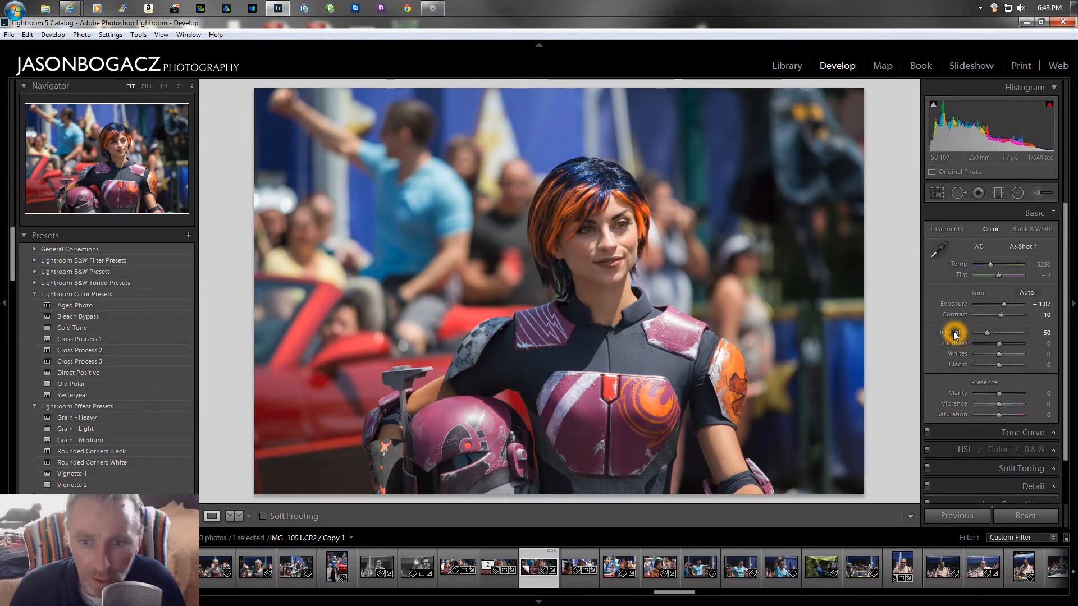
{"action": "double_click", "coordinate": [955, 333]}
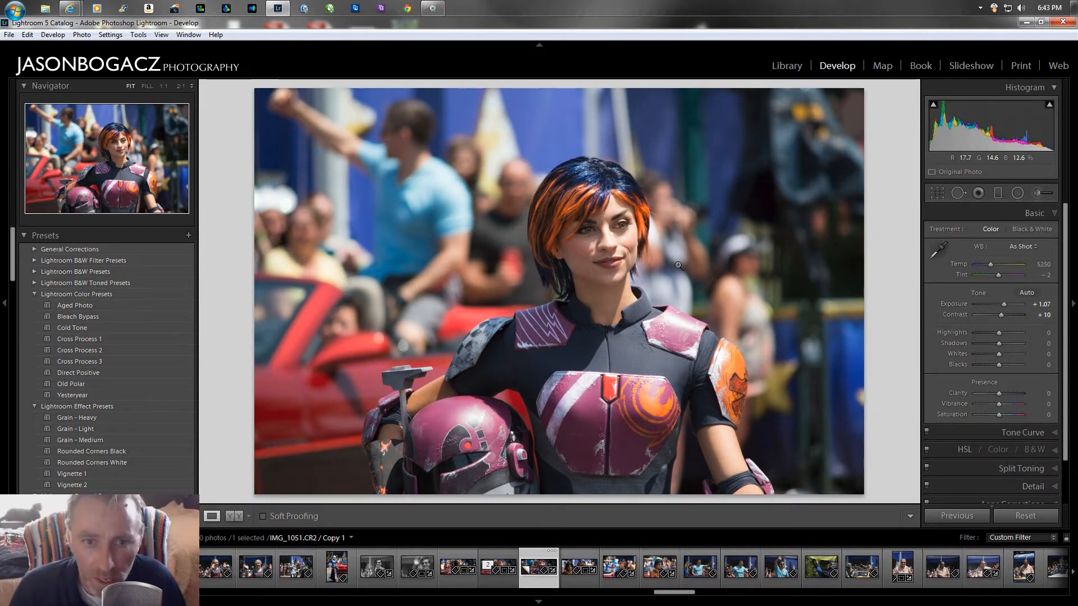
{"action": "left_click_drag", "start_coordinate": [999, 335], "coordinate": [998, 335]}
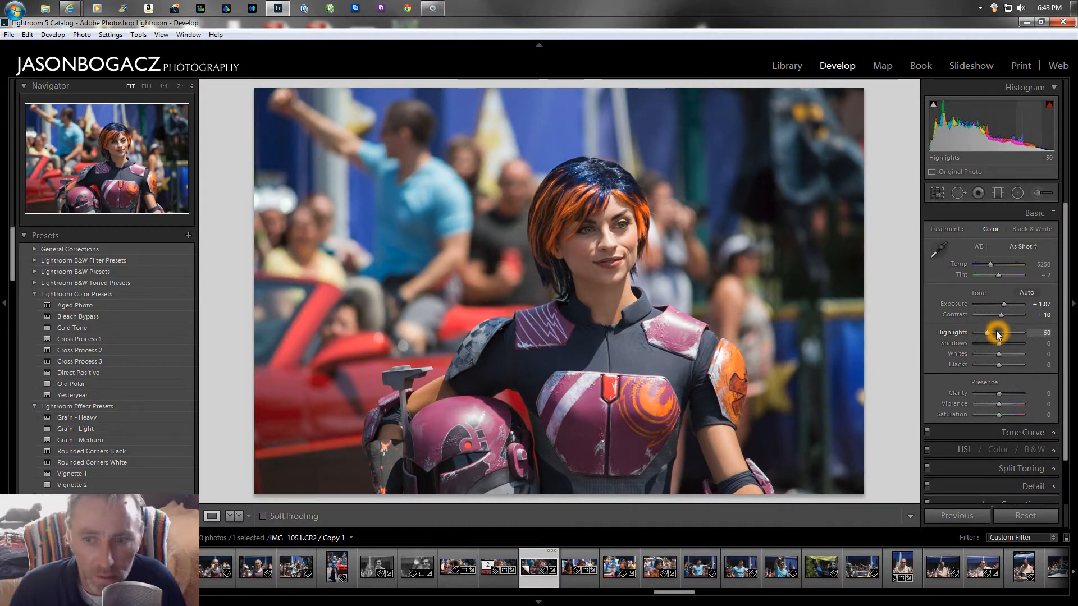
Raise the Shadows to +50 and the Clarity to +10.
{"action": "left_click", "coordinate": [1000, 344]}
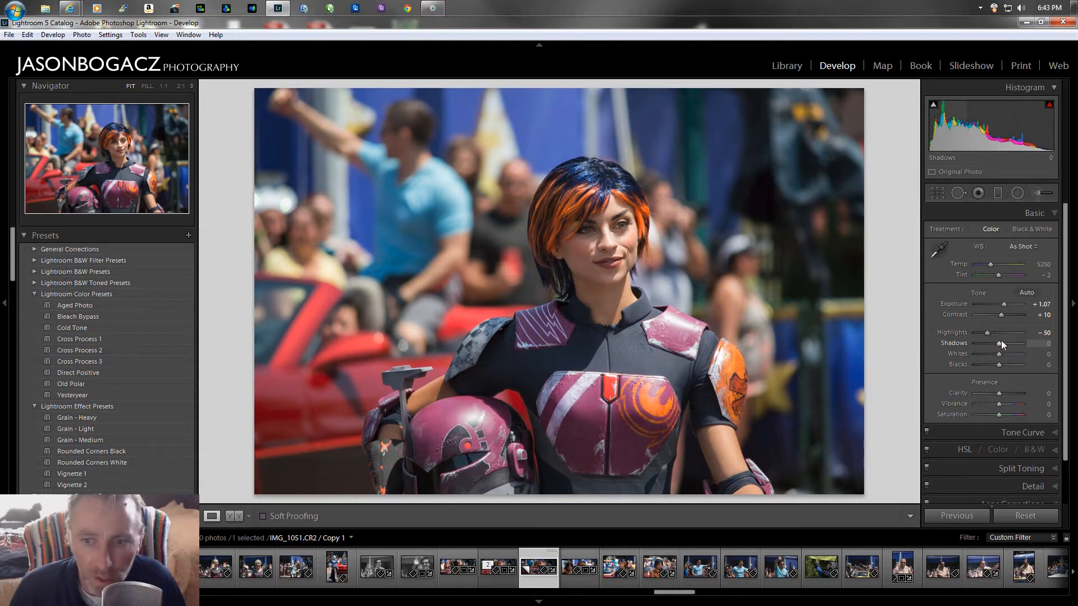
{"action": "left_click_drag", "start_coordinate": [1001, 344], "coordinate": [1006, 344]}
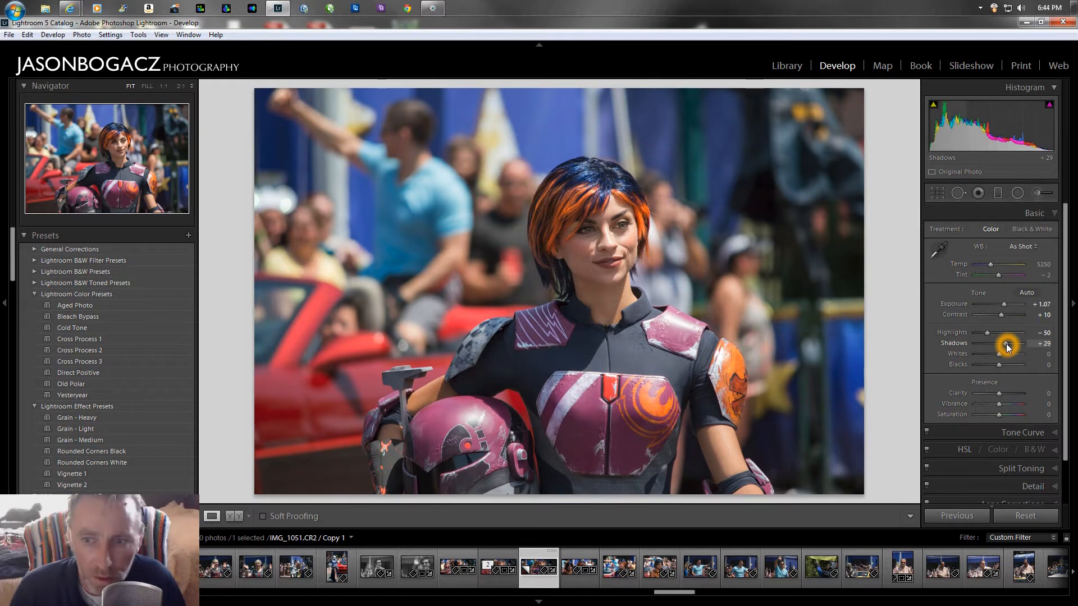
{"action": "left_click_drag", "start_coordinate": [1008, 343], "coordinate": [1010, 343]}
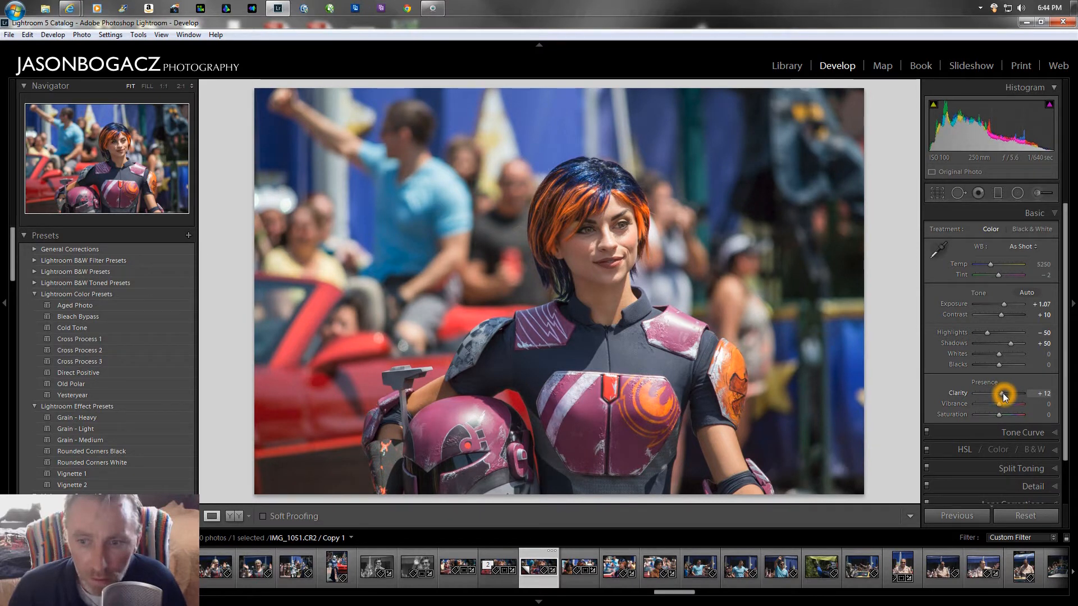
{"action": "left_click_drag", "start_coordinate": [1002, 393], "coordinate": [1001, 393]}
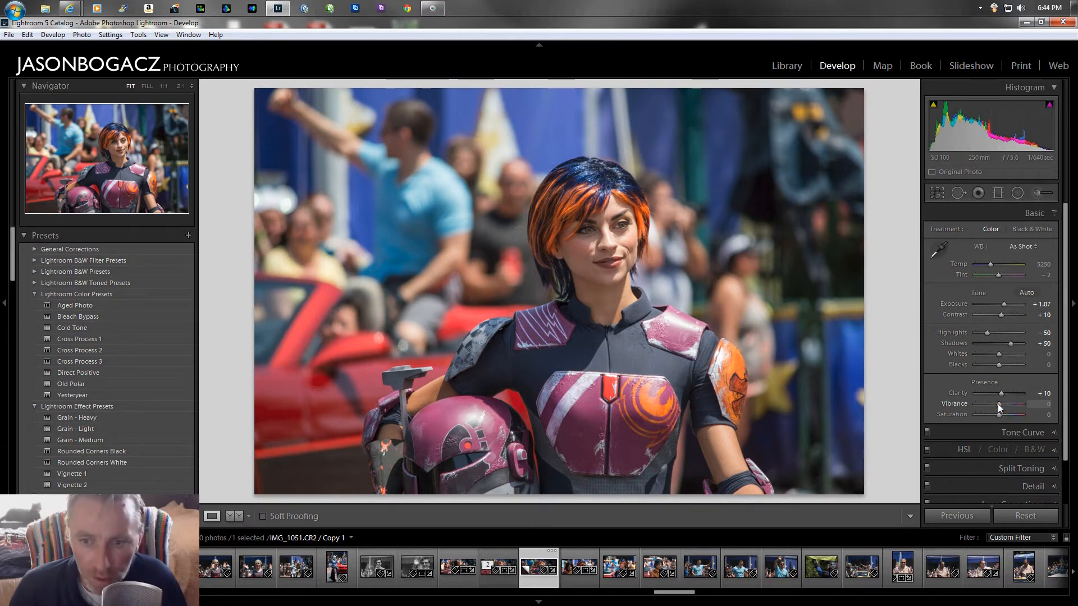
Compare the photo with and without added Vibrance, and set Vibrance to +24.
{"action": "left_click_drag", "start_coordinate": [998, 403], "coordinate": [1001, 403]}
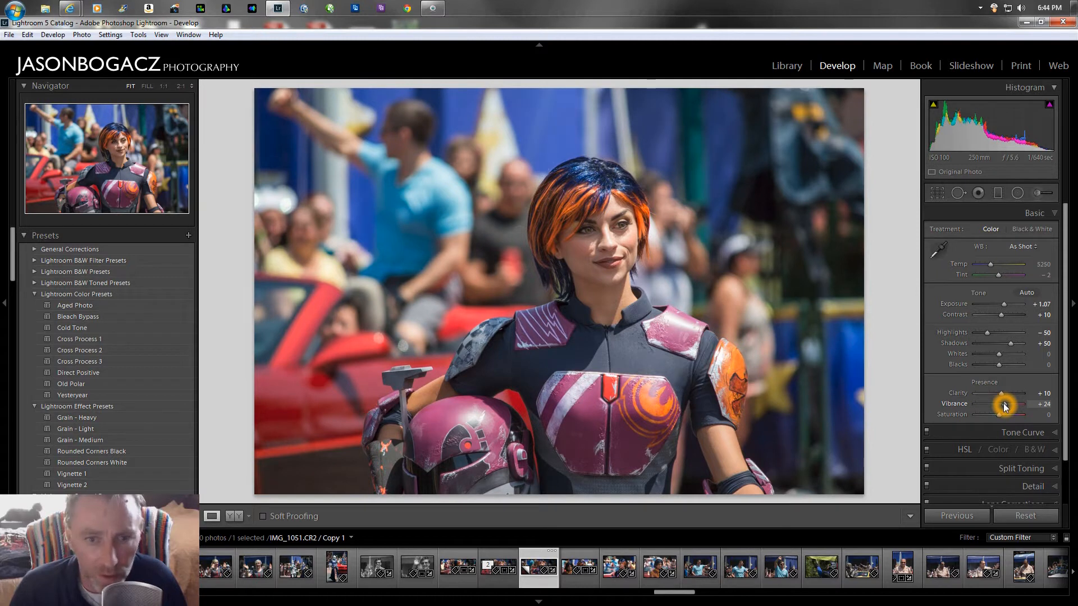
{"action": "double_click", "coordinate": [957, 404]}
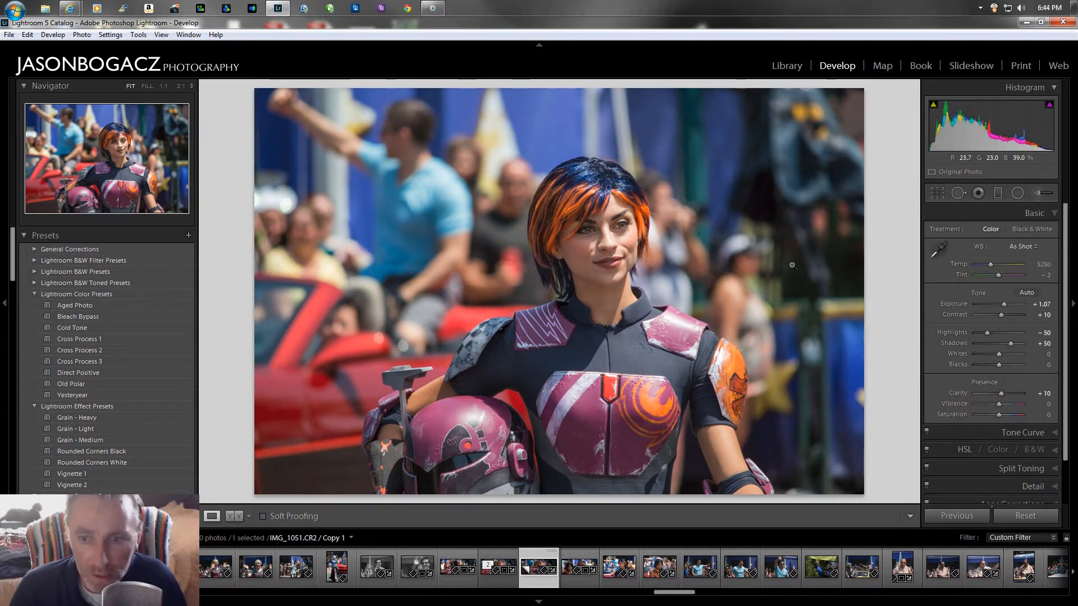
{"action": "left_click", "coordinate": [1000, 405]}
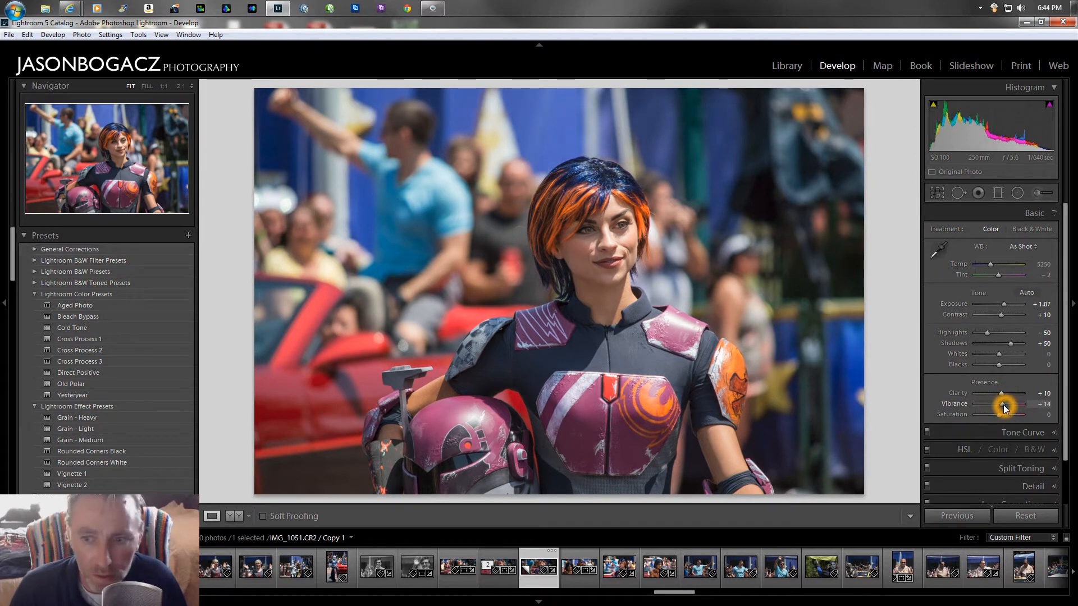
{"action": "left_click_drag", "start_coordinate": [1006, 404], "coordinate": [1006, 406]}
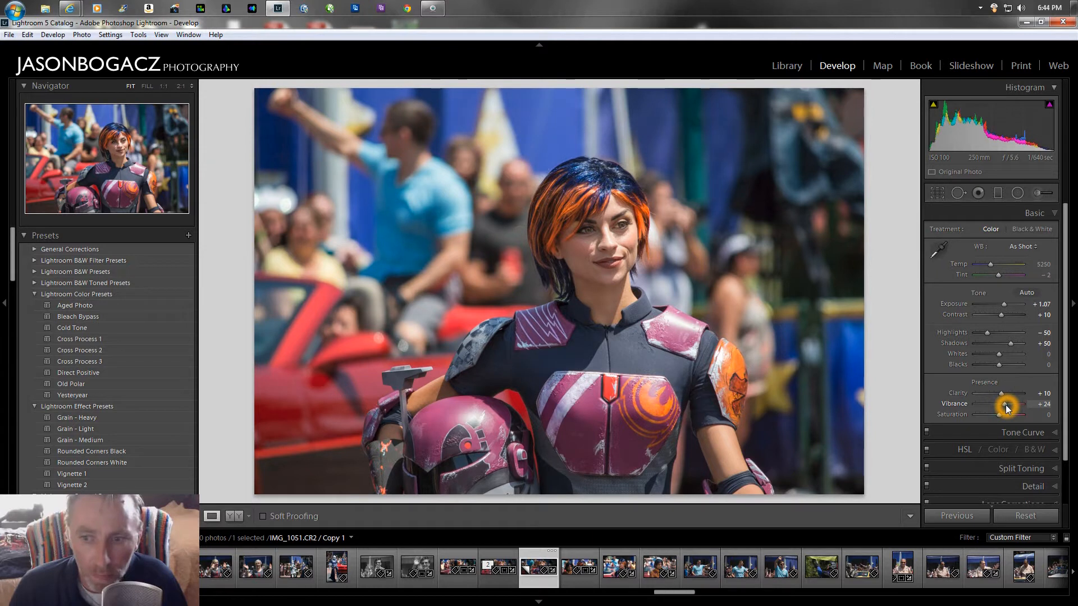
Lower the photo's Saturation to −5.
{"action": "left_click", "coordinate": [1001, 415]}
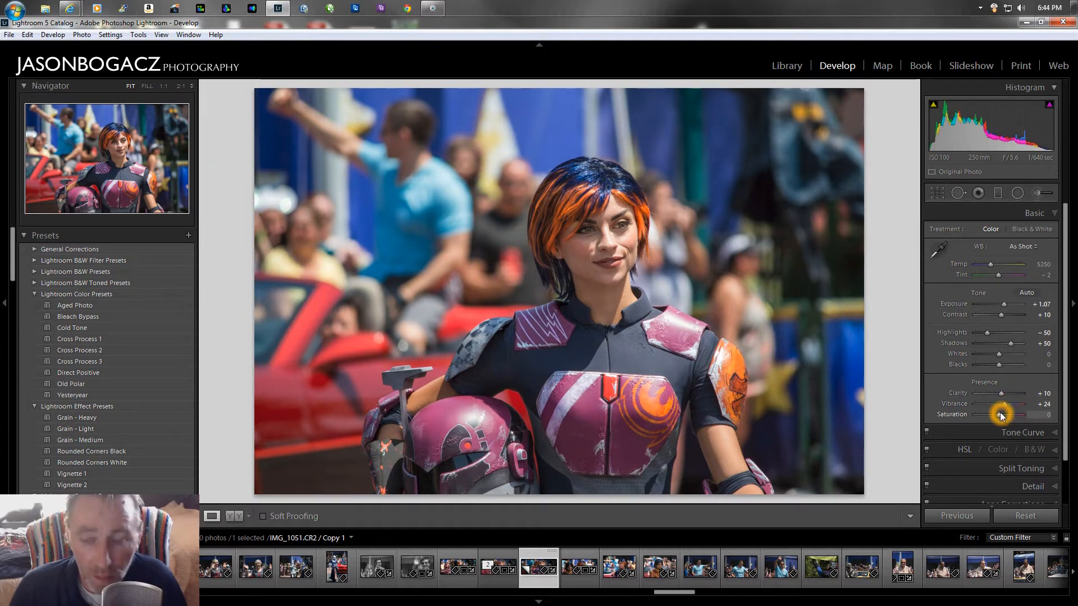
{"action": "left_click_drag", "start_coordinate": [1001, 415], "coordinate": [999, 415]}
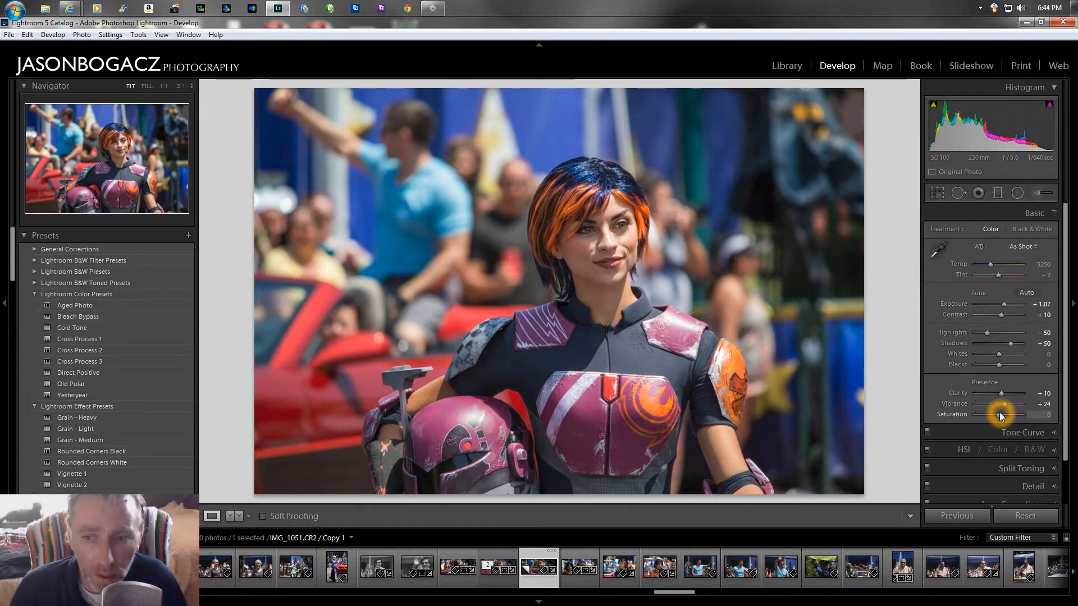
{"action": "left_click_drag", "start_coordinate": [998, 413], "coordinate": [993, 412]}
{"action": "left_click", "coordinate": [1030, 424]}
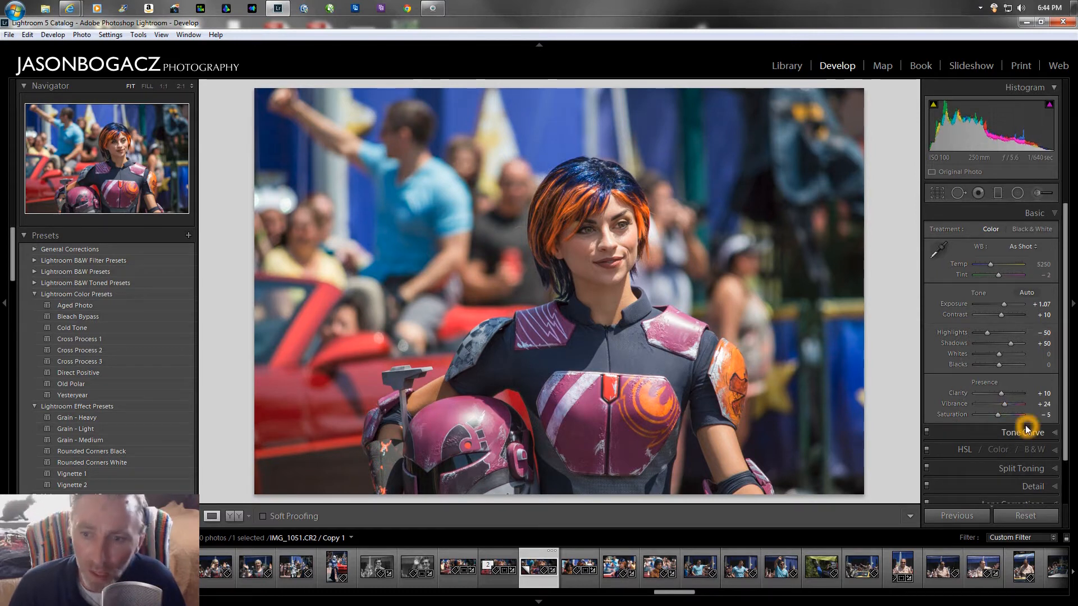
Crop the photo to a 2.35 x 1 aspect ratio at full width, leaving a little space above the woman's hair.
{"action": "left_click", "coordinate": [948, 218]}
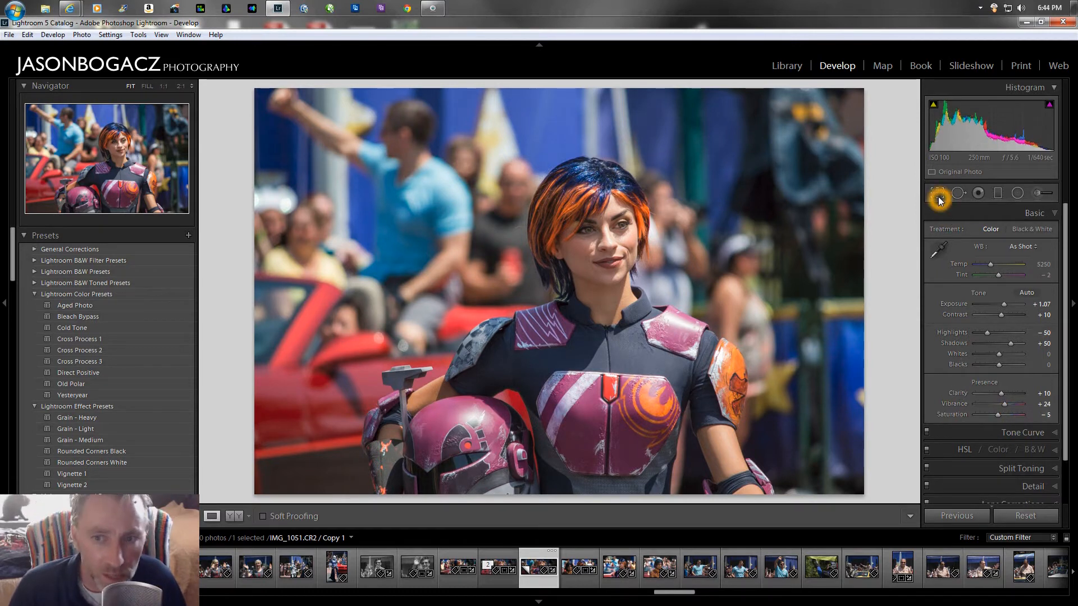
{"action": "left_click", "coordinate": [938, 195]}
{"action": "left_click", "coordinate": [1037, 236]}
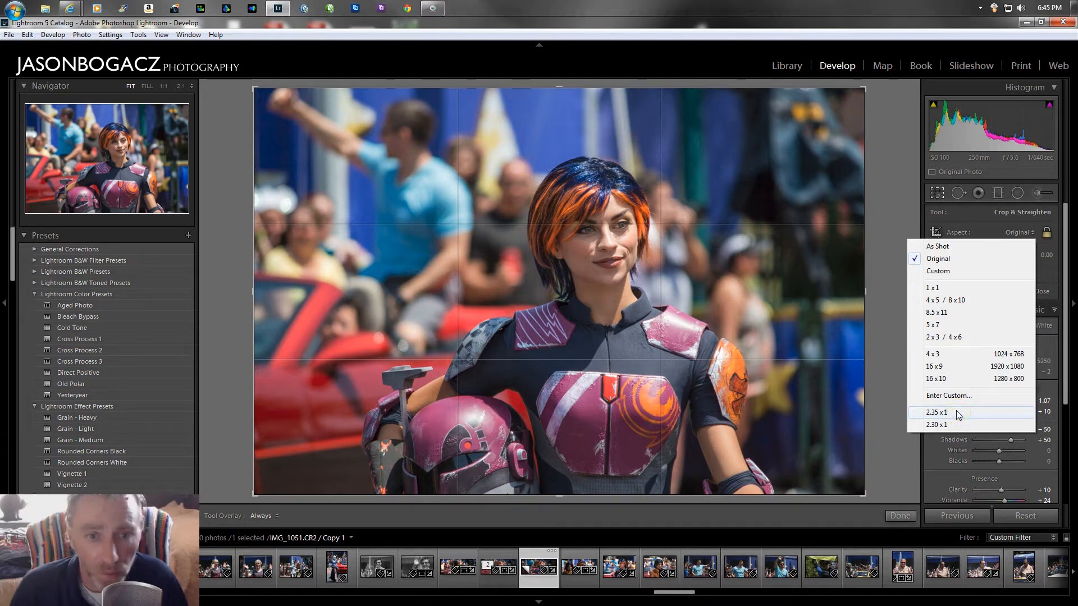
{"action": "left_click", "coordinate": [956, 413]}
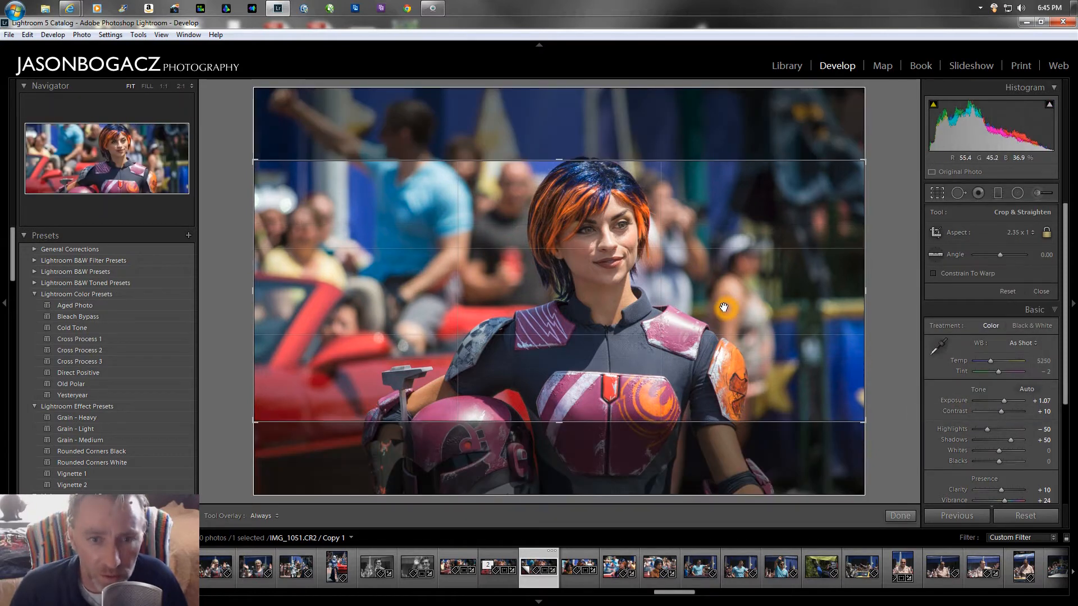
{"action": "left_click_drag", "start_coordinate": [724, 307], "coordinate": [728, 315]}
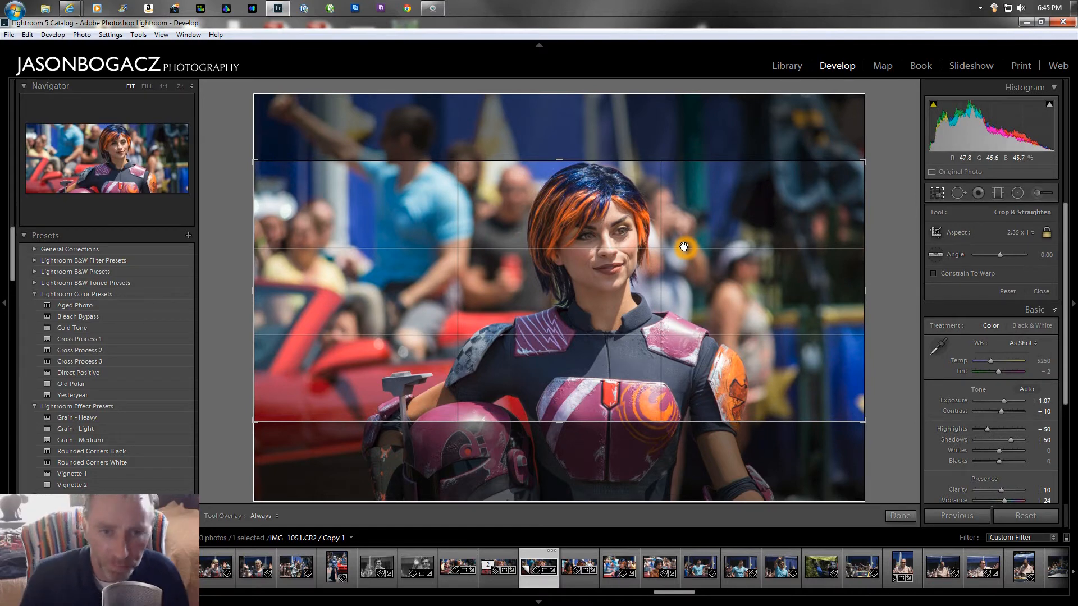
{"action": "left_click", "coordinate": [902, 515]}
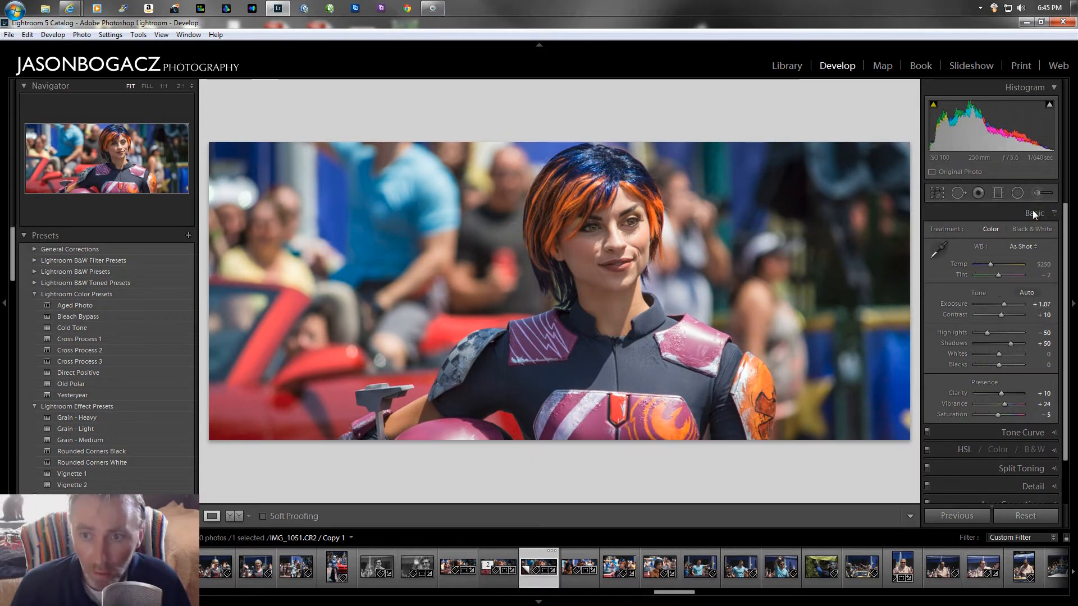
Start a new Adjustment Brush mask and choose the Exposure effect for it.
{"action": "left_click", "coordinate": [1039, 194]}
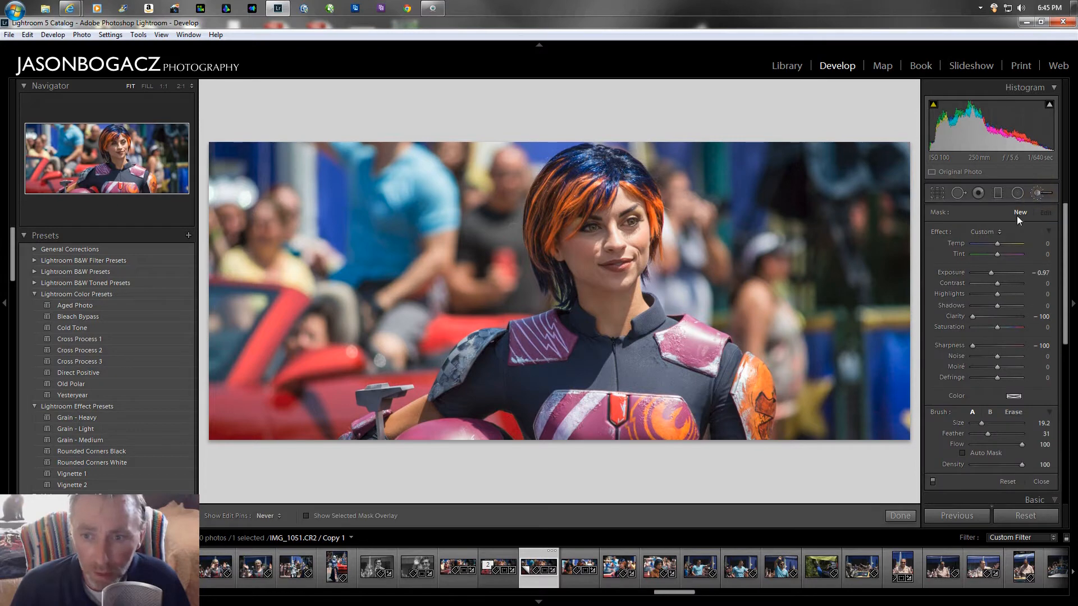
{"action": "left_click", "coordinate": [1002, 231]}
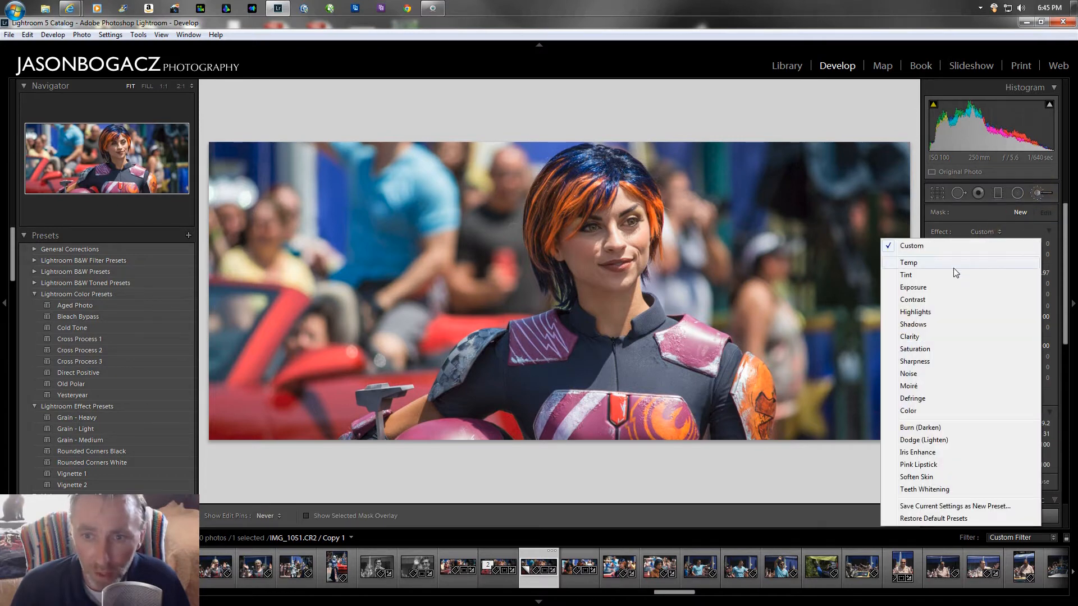
{"action": "left_click", "coordinate": [946, 288]}
{"action": "left_click", "coordinate": [1029, 278]}
{"action": "left_click", "coordinate": [819, 268]}
{"action": "left_click", "coordinate": [837, 263]}
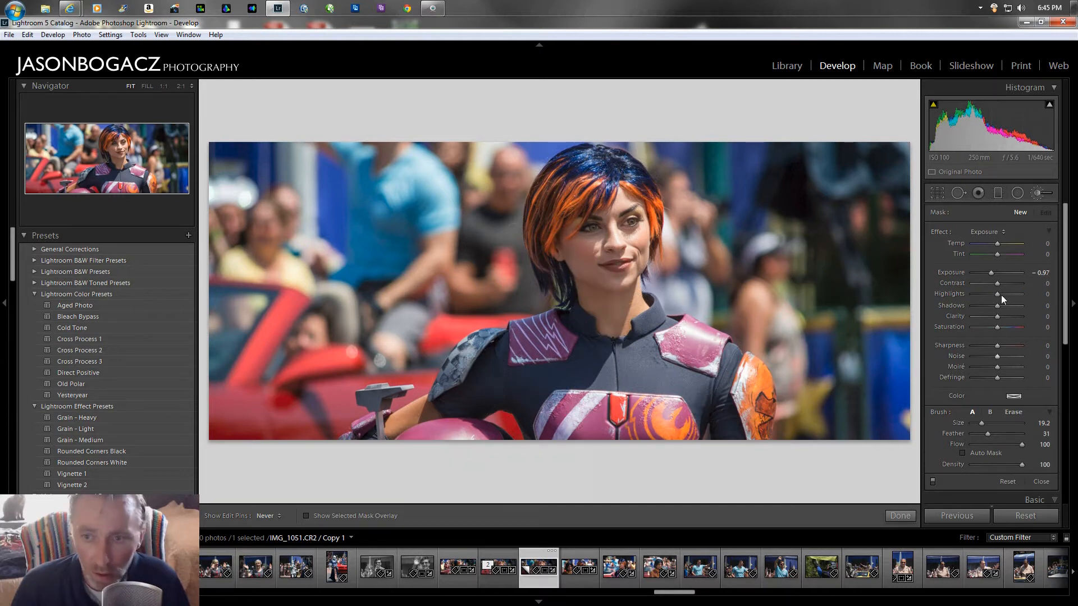
Set the brush's Exposure to −0.78, Clarity to −100 and Sharpness to −100 for use on the background.
{"action": "left_click_drag", "start_coordinate": [991, 272], "coordinate": [993, 273]}
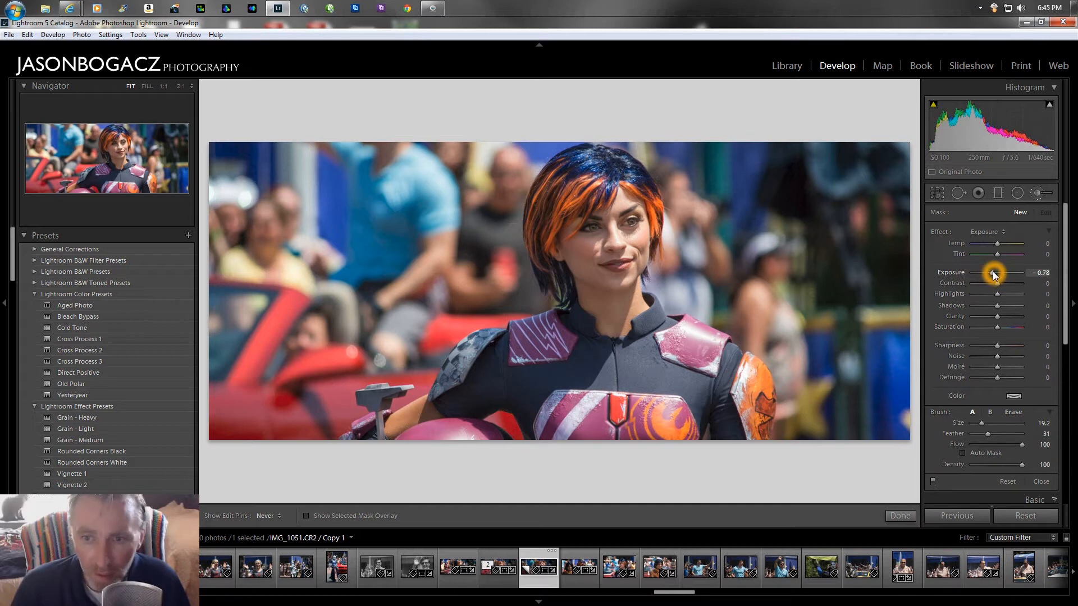
{"action": "left_click", "coordinate": [997, 318]}
{"action": "left_click_drag", "start_coordinate": [995, 318], "coordinate": [959, 318]}
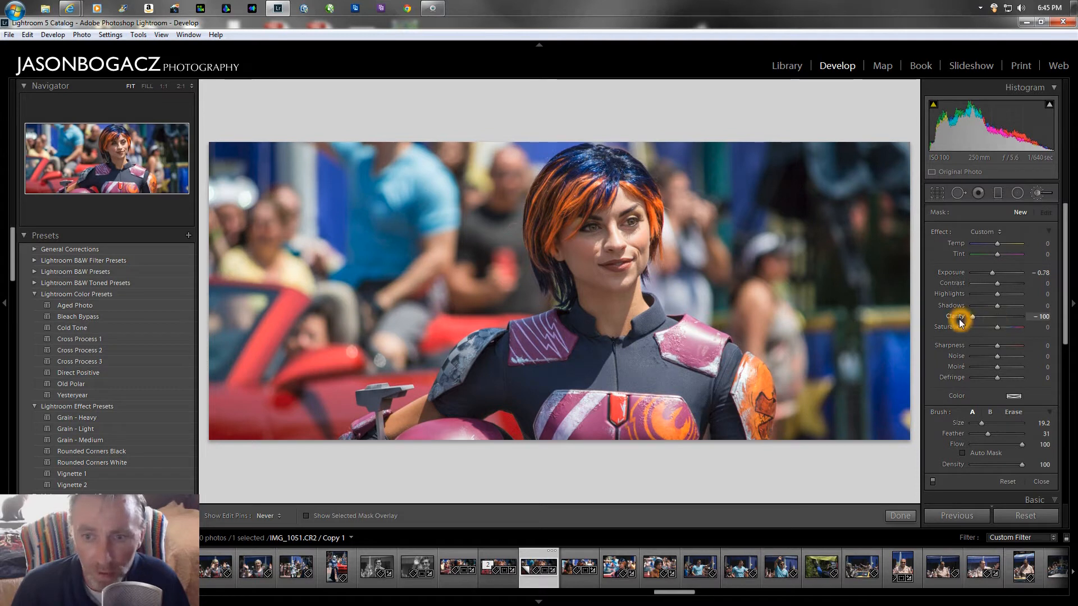
{"action": "left_click_drag", "start_coordinate": [1003, 350], "coordinate": [939, 353]}
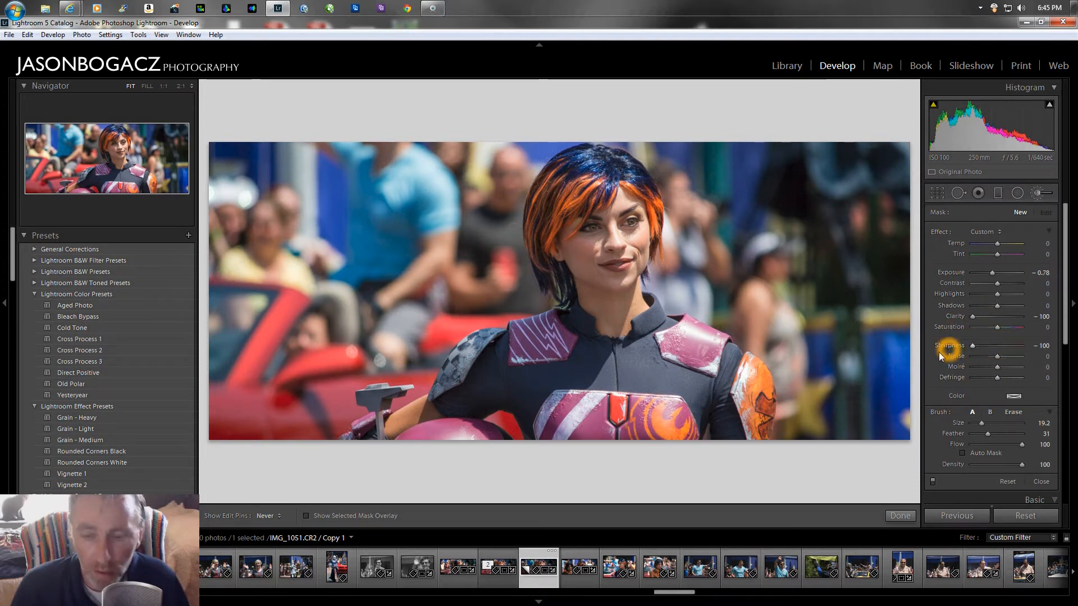
{"action": "left_click", "coordinate": [822, 288]}
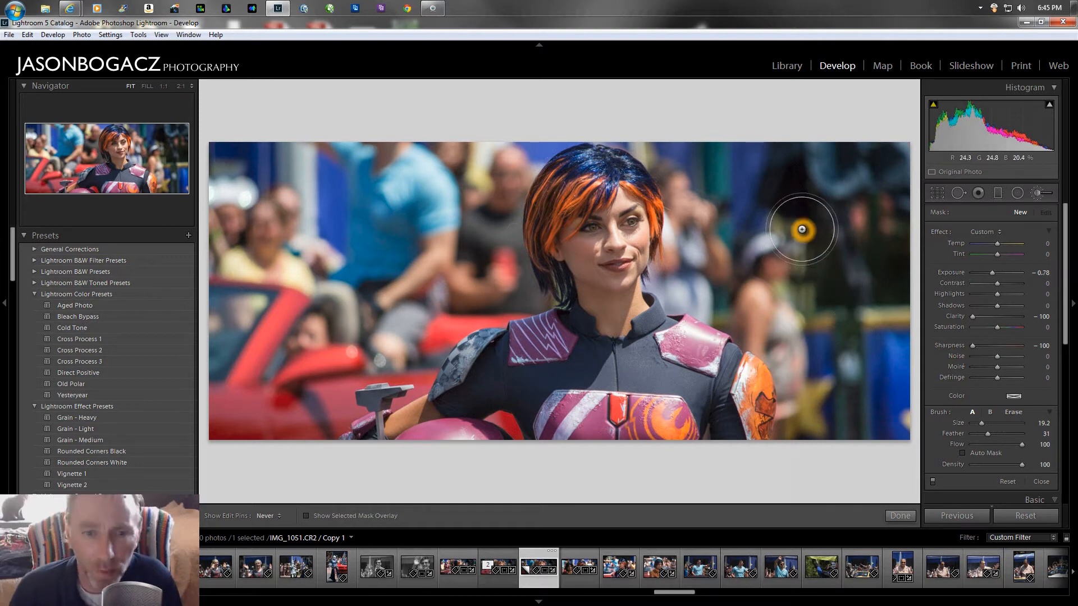
Paint the background adjustment broadly over the crowd and red car on both sides of the woman.
{"action": "left_click", "coordinate": [817, 212]}
{"action": "left_click", "coordinate": [844, 178]}
{"action": "mouse_move", "coordinate": [844, 178]}
{"action": "left_mouse_down"}
{"action": "mouse_move", "coordinate": [848, 298]}
{"action": "mouse_move", "coordinate": [873, 415]}
{"action": "mouse_move", "coordinate": [890, 149]}
{"action": "mouse_move", "coordinate": [855, 398]}
{"action": "mouse_move", "coordinate": [785, 270]}
{"action": "mouse_move", "coordinate": [760, 188]}
{"action": "mouse_move", "coordinate": [748, 224]}
{"action": "mouse_move", "coordinate": [721, 164]}
{"action": "mouse_move", "coordinate": [681, 149]}
{"action": "mouse_move", "coordinate": [710, 164]}
{"action": "mouse_move", "coordinate": [703, 236]}
{"action": "mouse_move", "coordinate": [786, 292]}
{"action": "mouse_move", "coordinate": [746, 297]}
{"action": "mouse_move", "coordinate": [780, 320]}
{"action": "mouse_move", "coordinate": [825, 415]}
{"action": "mouse_move", "coordinate": [867, 311]}
{"action": "mouse_move", "coordinate": [873, 225]}
{"action": "mouse_move", "coordinate": [755, 199]}
{"action": "mouse_move", "coordinate": [698, 150]}
{"action": "mouse_move", "coordinate": [312, 163]}
{"action": "mouse_move", "coordinate": [253, 281]}
{"action": "mouse_move", "coordinate": [228, 373]}
{"action": "mouse_move", "coordinate": [367, 163]}
{"action": "mouse_move", "coordinate": [354, 163]}
{"action": "mouse_move", "coordinate": [486, 180]}
{"action": "mouse_move", "coordinate": [398, 277]}
{"action": "mouse_move", "coordinate": [365, 275]}
{"action": "mouse_move", "coordinate": [293, 335]}
{"action": "mouse_move", "coordinate": [274, 231]}
{"action": "mouse_move", "coordinate": [232, 426]}
{"action": "mouse_move", "coordinate": [230, 154]}
{"action": "mouse_move", "coordinate": [342, 168]}
{"action": "mouse_move", "coordinate": [434, 219]}
{"action": "mouse_move", "coordinate": [472, 258]}
{"action": "mouse_move", "coordinate": [484, 211]}
{"action": "mouse_move", "coordinate": [449, 280]}
{"action": "mouse_move", "coordinate": [386, 328]}
{"action": "mouse_move", "coordinate": [317, 348]}
{"action": "left_mouse_up"}
{"action": "left_click", "coordinate": [724, 172]}
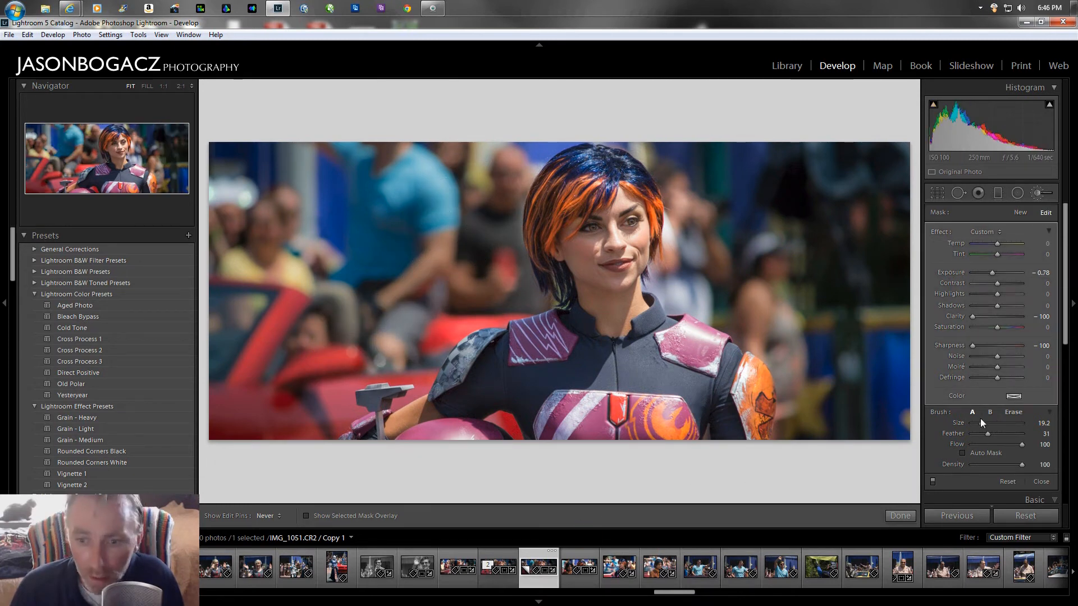
Turn on Auto Mask for the brush and paint the background close to the edges of the woman's hair and costume.
{"action": "left_click", "coordinate": [964, 452]}
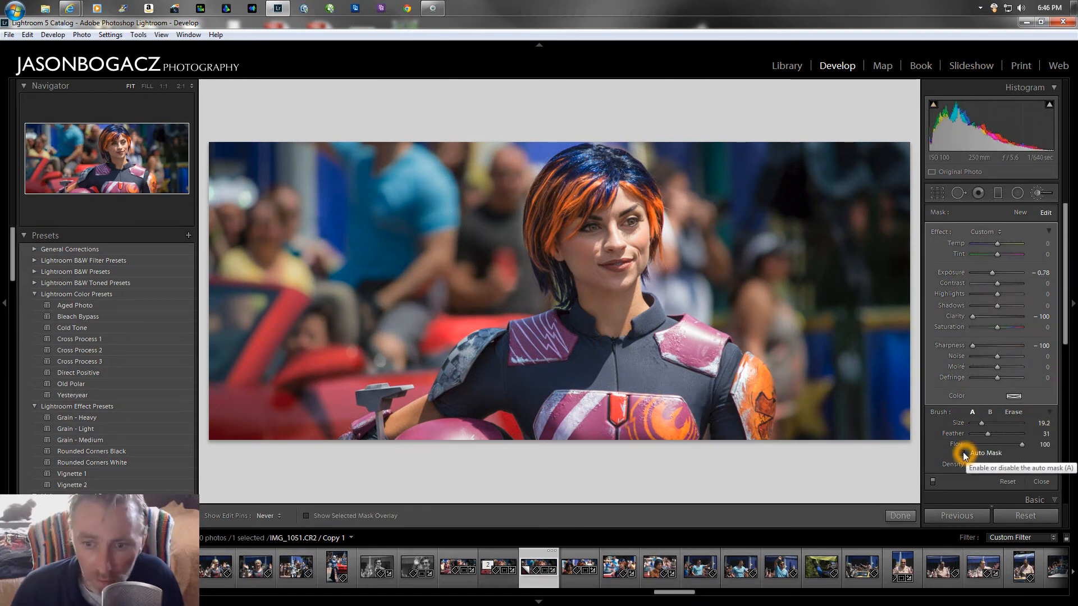
{"action": "left_click", "coordinate": [826, 318]}
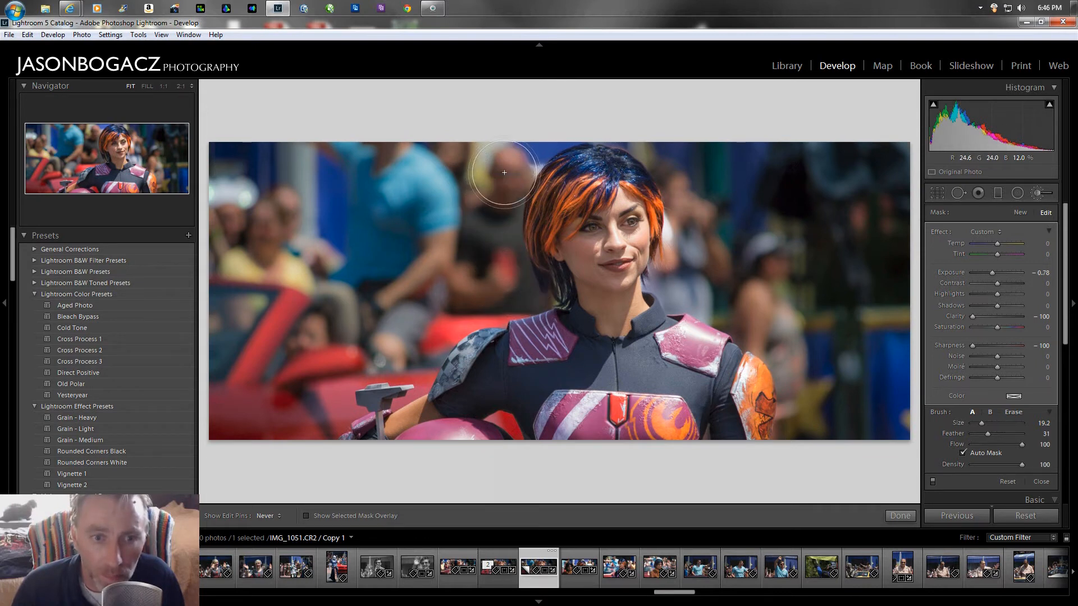
{"action": "left_click", "coordinate": [423, 240]}
{"action": "left_click", "coordinate": [452, 287]}
{"action": "left_click_drag", "start_coordinate": [452, 286], "coordinate": [419, 371]}
{"action": "left_click", "coordinate": [422, 376]}
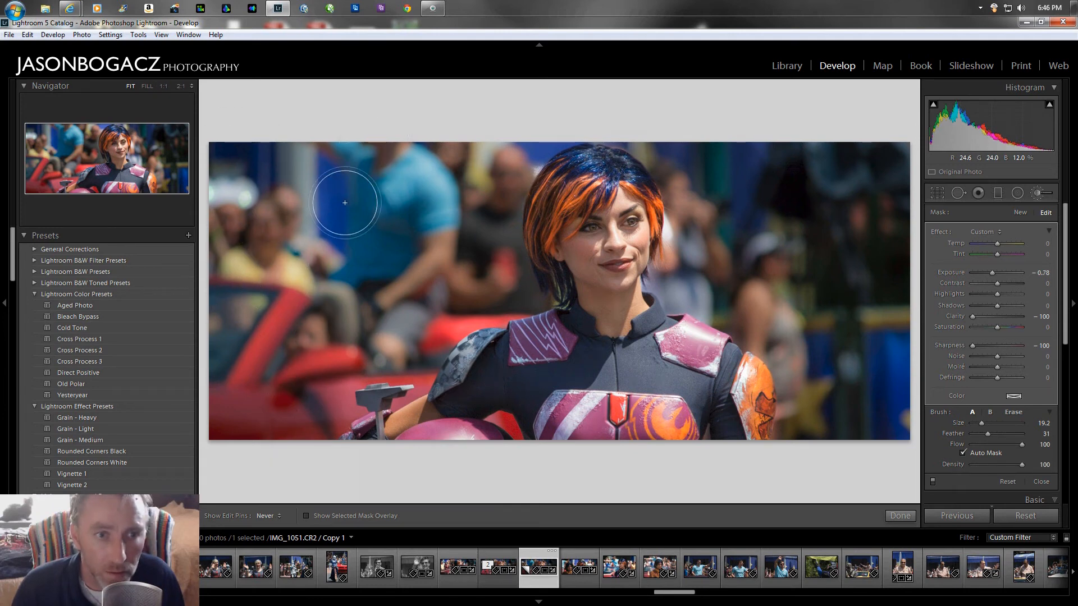
Check the painted area with the selected mask overlay, fill in missed background spots, and hide the overlay again.
{"action": "left_click", "coordinate": [307, 516]}
{"action": "left_click_drag", "start_coordinate": [758, 161], "coordinate": [818, 150]}
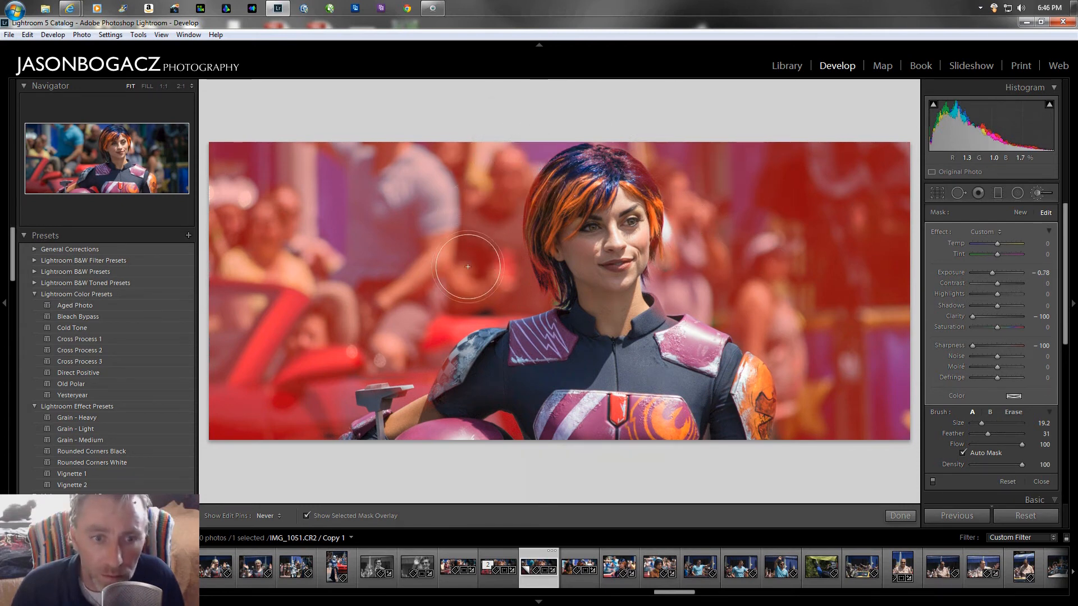
{"action": "left_click", "coordinate": [484, 308]}
{"action": "mouse_move", "coordinate": [484, 308]}
{"action": "left_mouse_down"}
{"action": "mouse_move", "coordinate": [395, 323]}
{"action": "mouse_move", "coordinate": [322, 302]}
{"action": "left_mouse_up"}
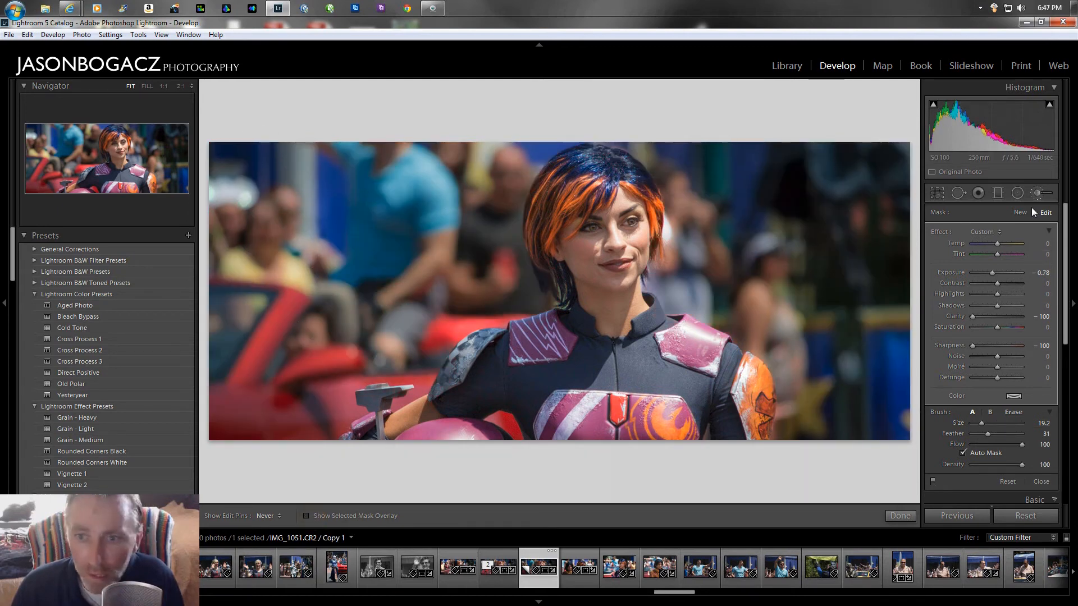
Brush further over the dark background to the right of the woman and finish the Adjustment Brush edit.
{"action": "left_click", "coordinate": [844, 271]}
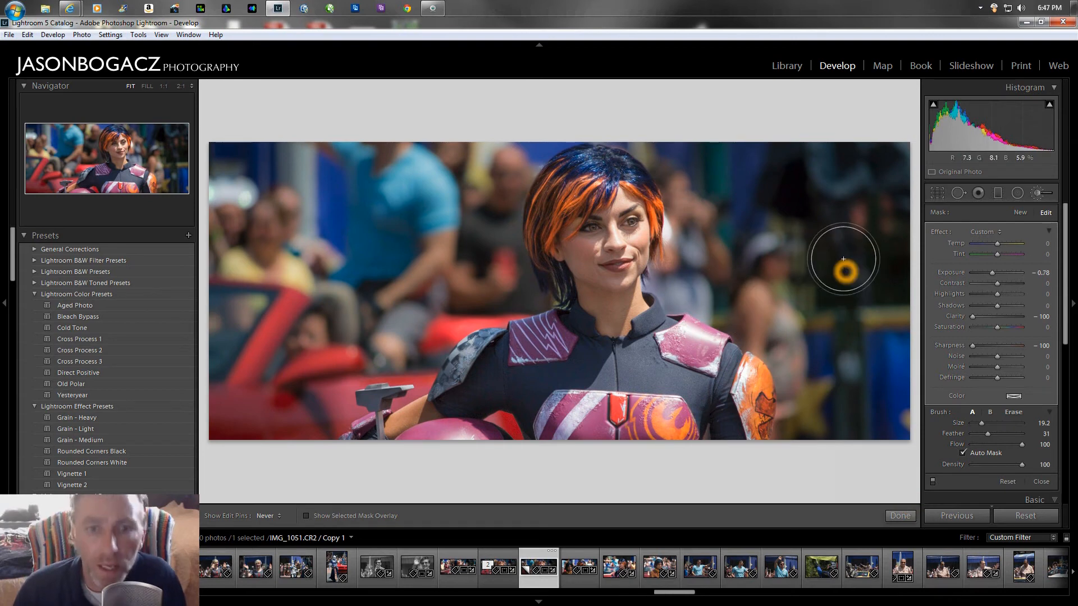
{"action": "left_click", "coordinate": [819, 221]}
{"action": "left_click", "coordinate": [643, 238]}
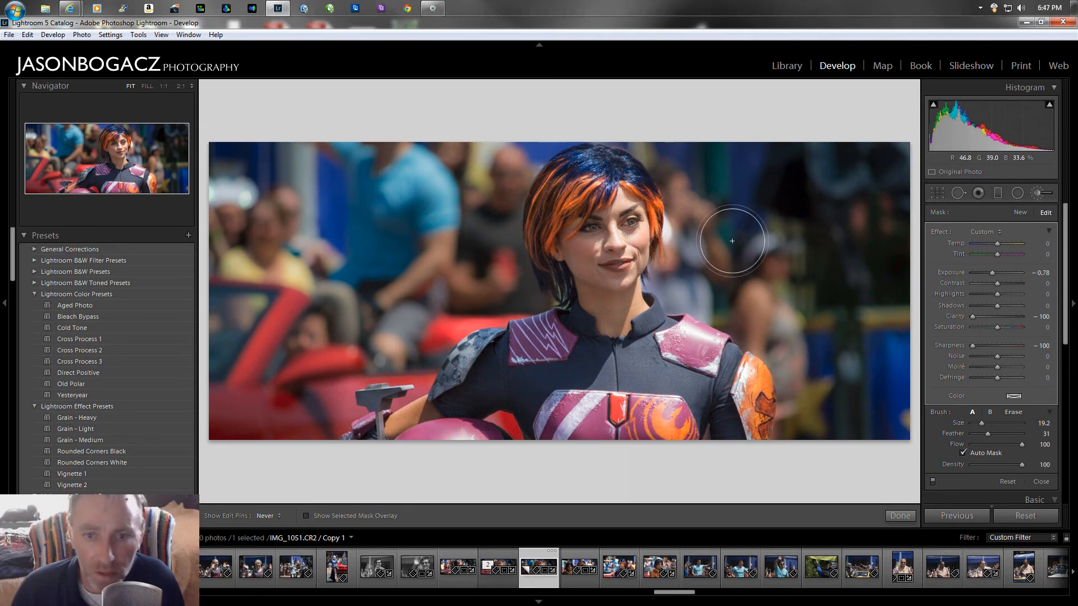
{"action": "left_click", "coordinate": [827, 174]}
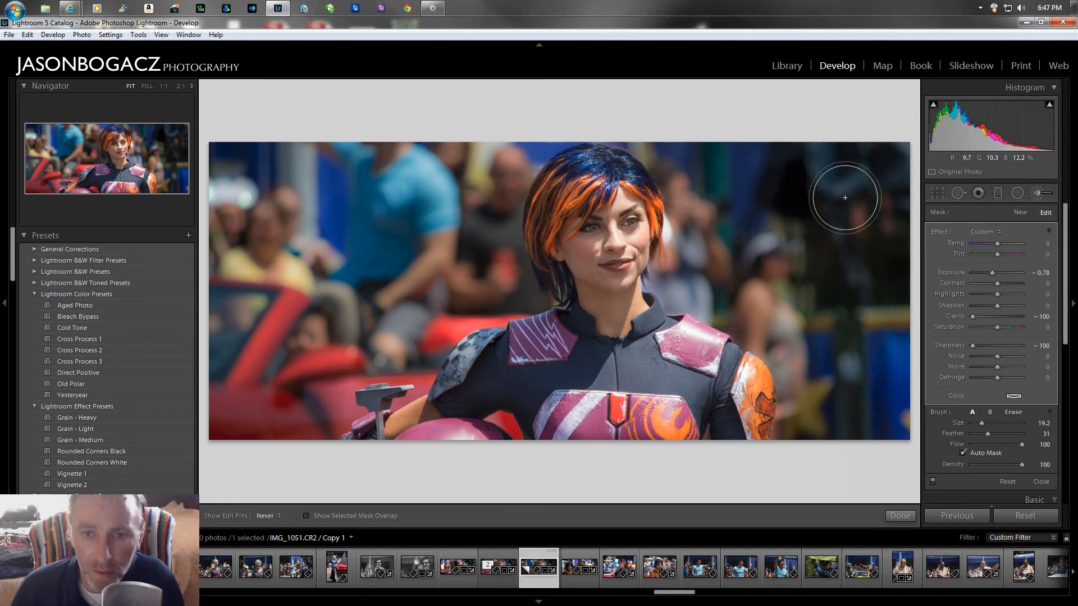
{"action": "left_click", "coordinate": [827, 212]}
{"action": "left_click", "coordinate": [853, 258]}
{"action": "left_click", "coordinate": [844, 232]}
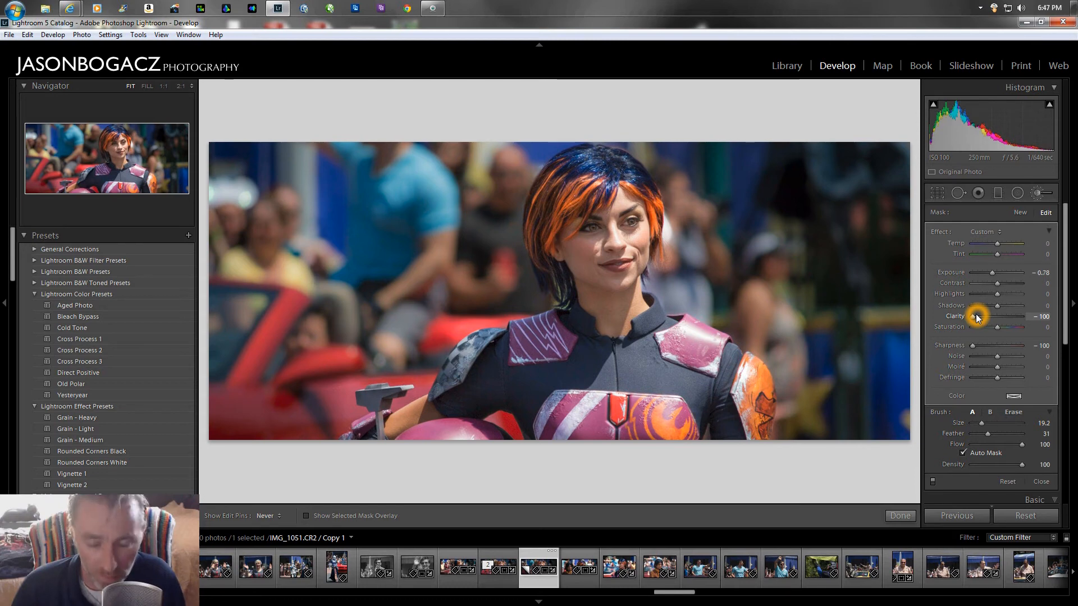
{"action": "left_click", "coordinate": [837, 243]}
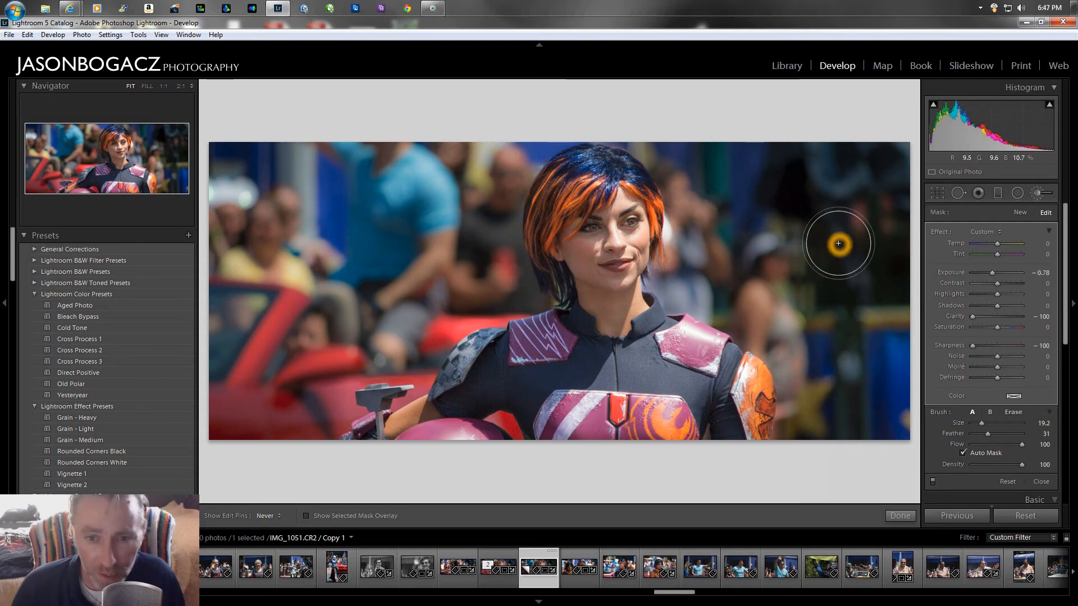
{"action": "left_click", "coordinate": [830, 233]}
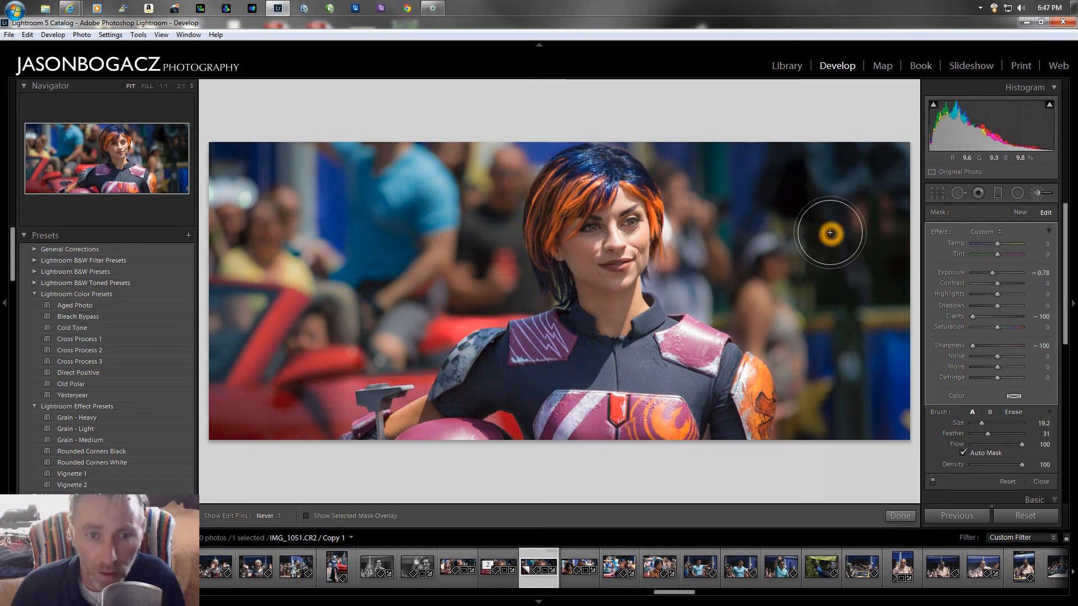
{"action": "left_click_drag", "start_coordinate": [830, 233], "coordinate": [849, 262]}
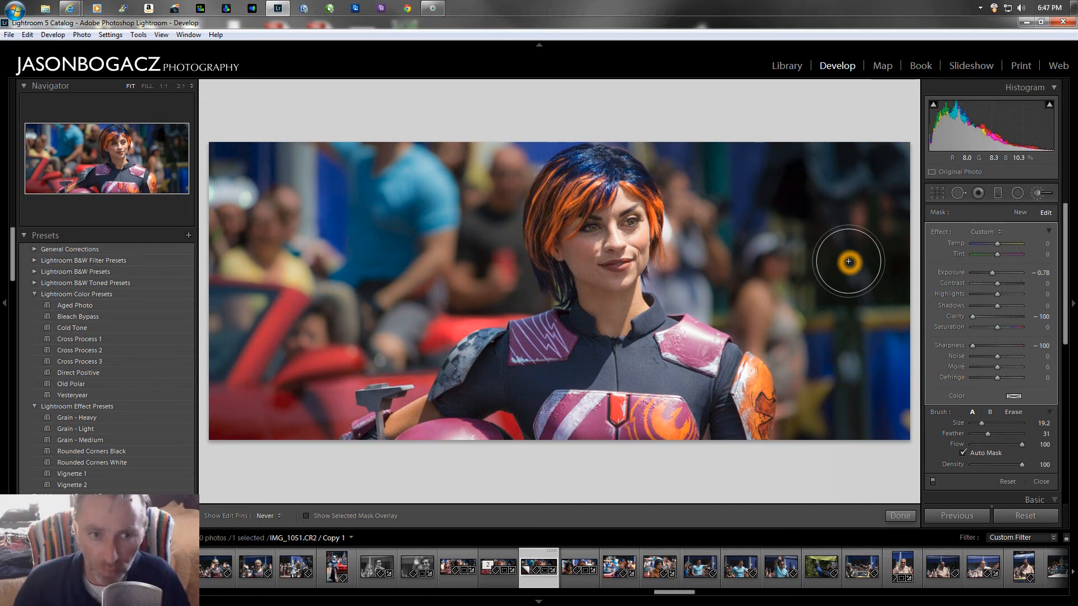
{"action": "left_click_drag", "start_coordinate": [848, 261], "coordinate": [842, 262]}
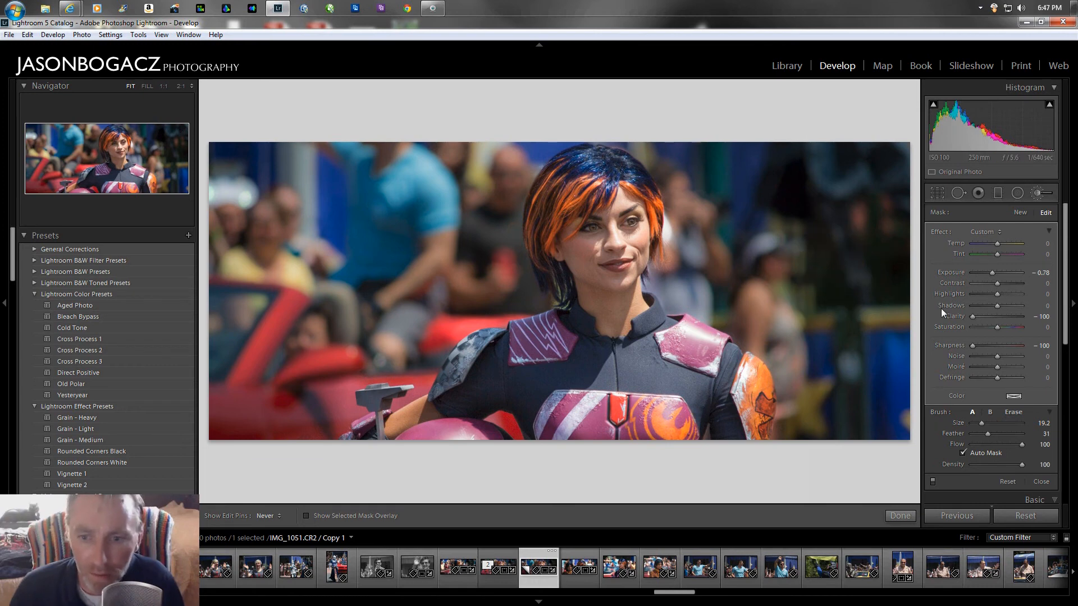
{"action": "left_click", "coordinate": [954, 365]}
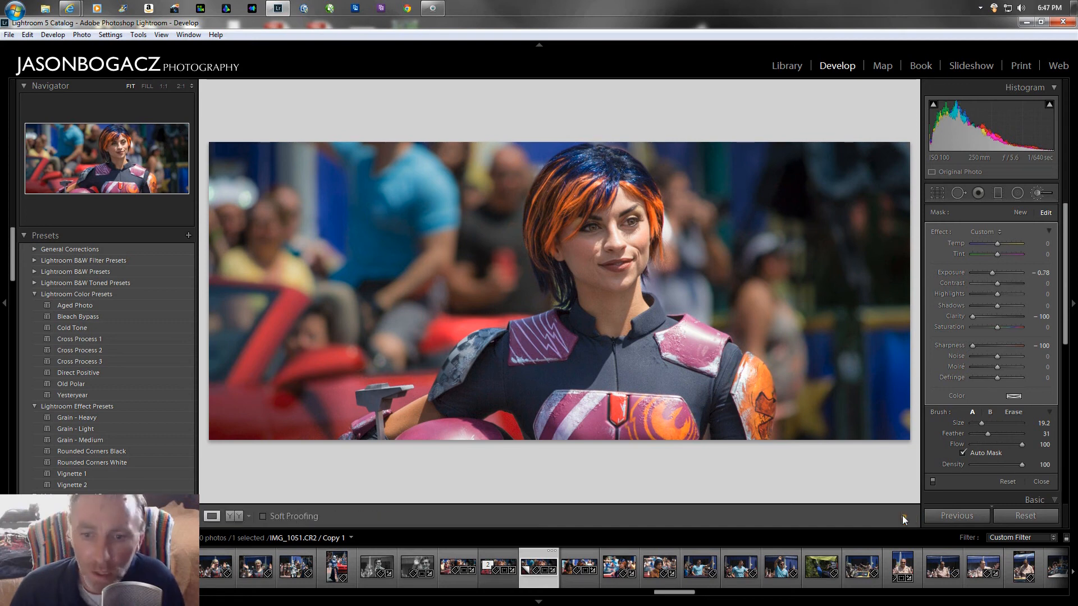
{"action": "left_click", "coordinate": [901, 516]}
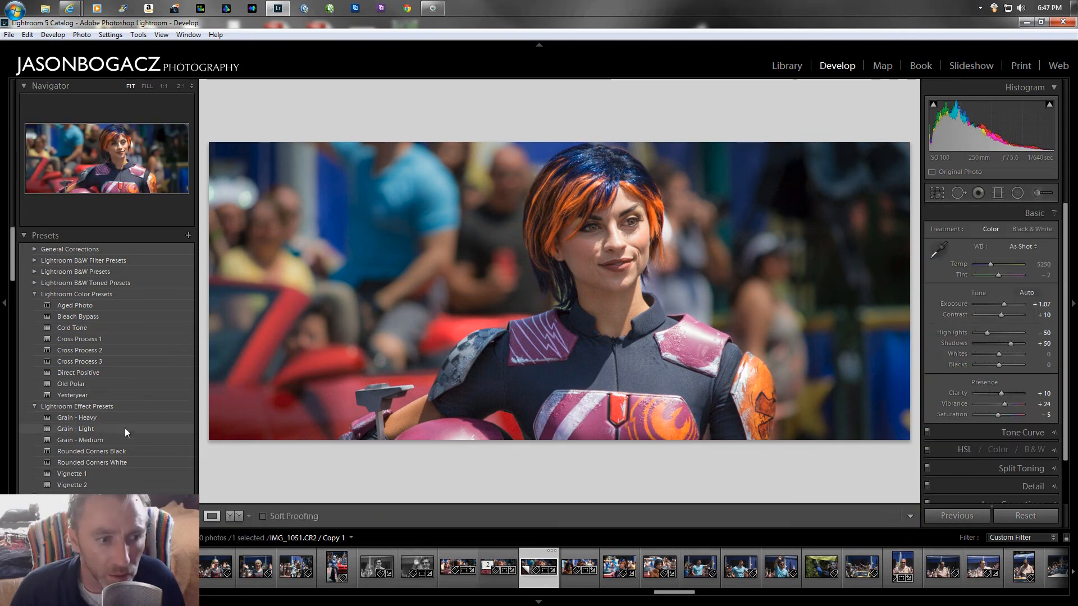
Compare the Vignette 1 and Vignette 2 effect presets on the photo and keep Vignette 1.
{"action": "left_click", "coordinate": [105, 474]}
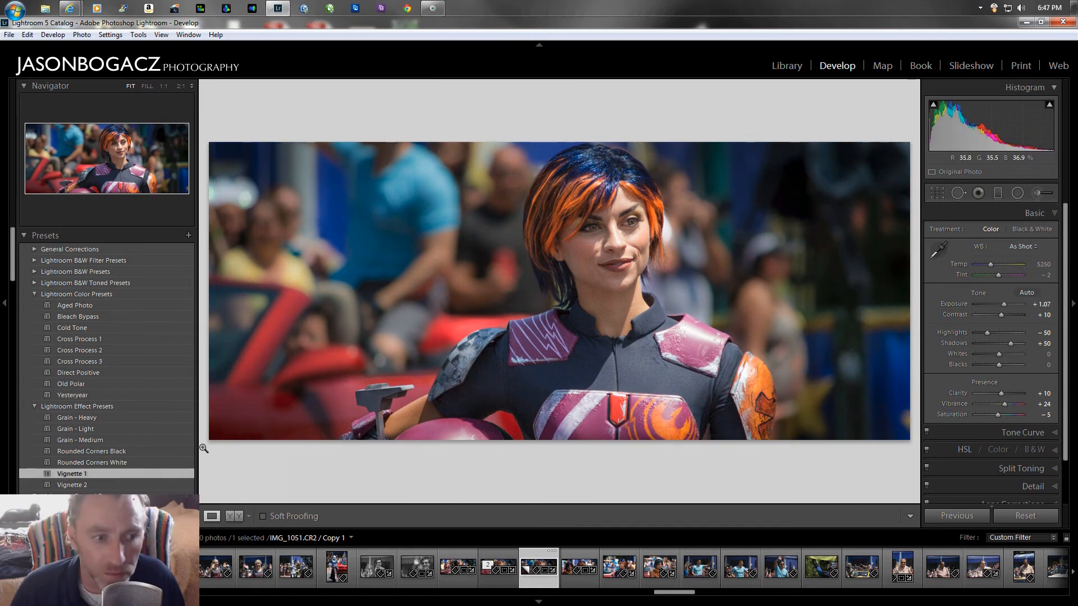
{"action": "left_click", "coordinate": [86, 484]}
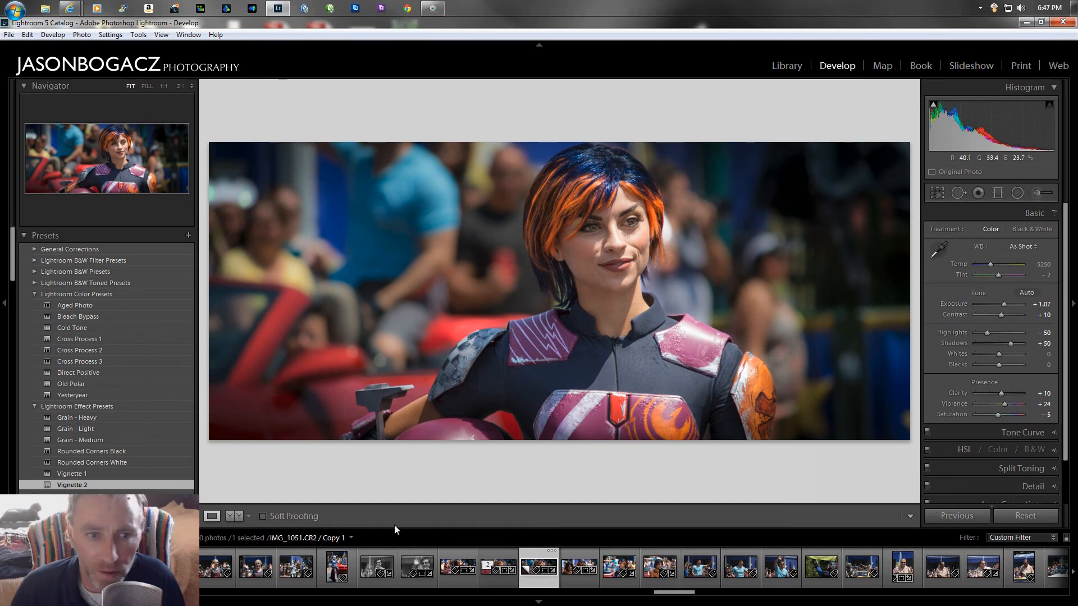
{"action": "left_click", "coordinate": [77, 473]}
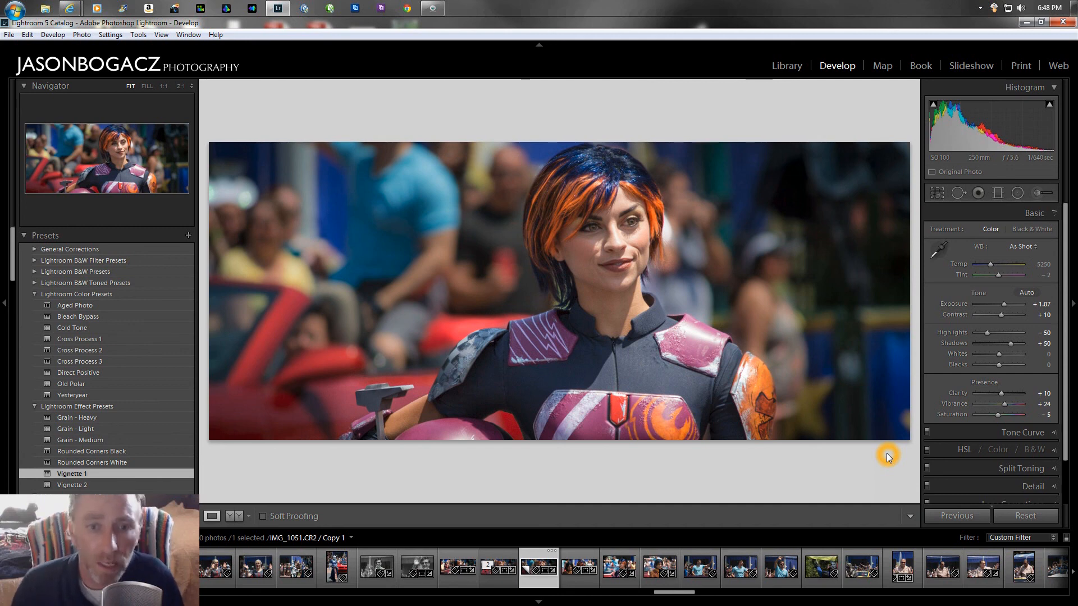
{"action": "left_click", "coordinate": [695, 372]}
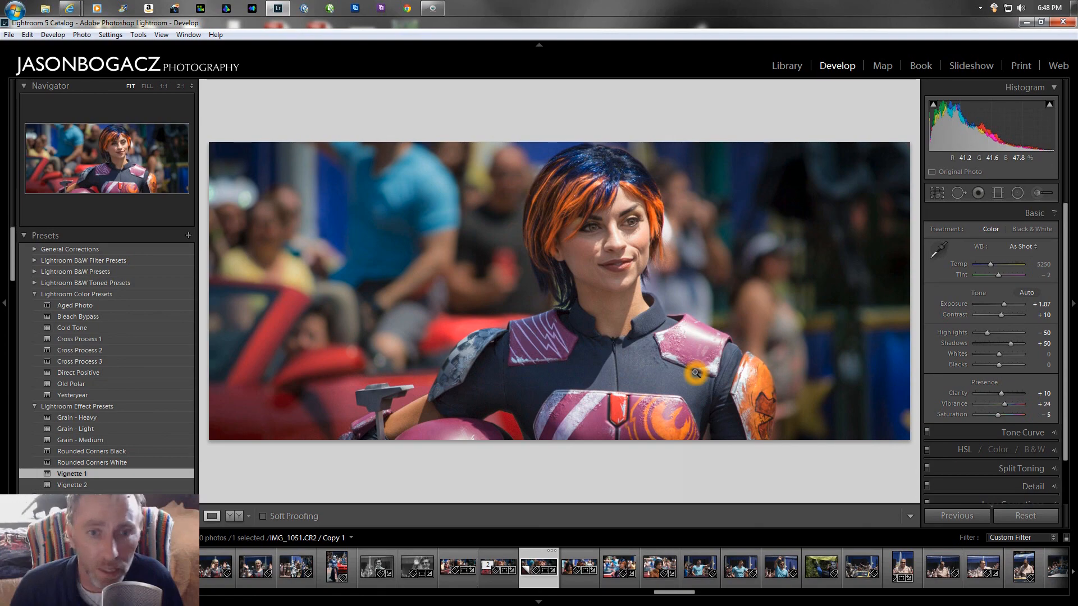